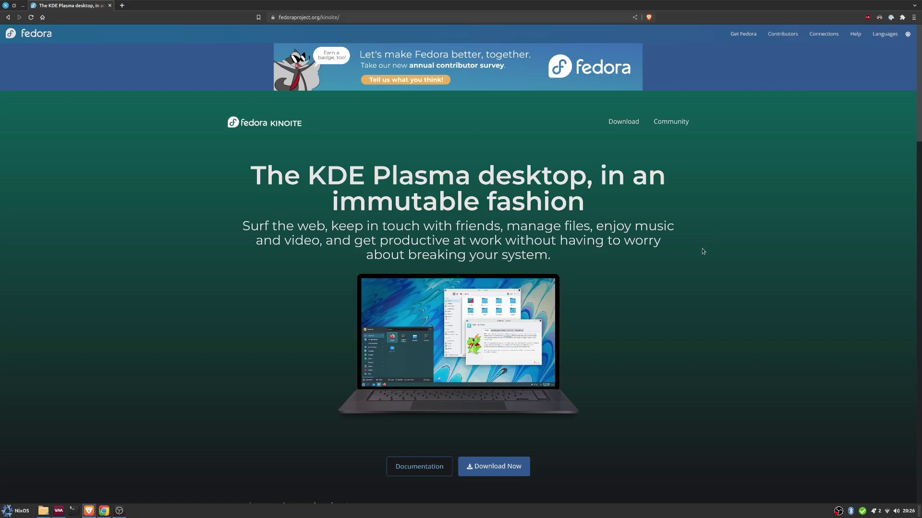
Step: Start a new virtual machine using the Fedora Kinoite ISO as install media
scroll(730, 347, "down", 3)
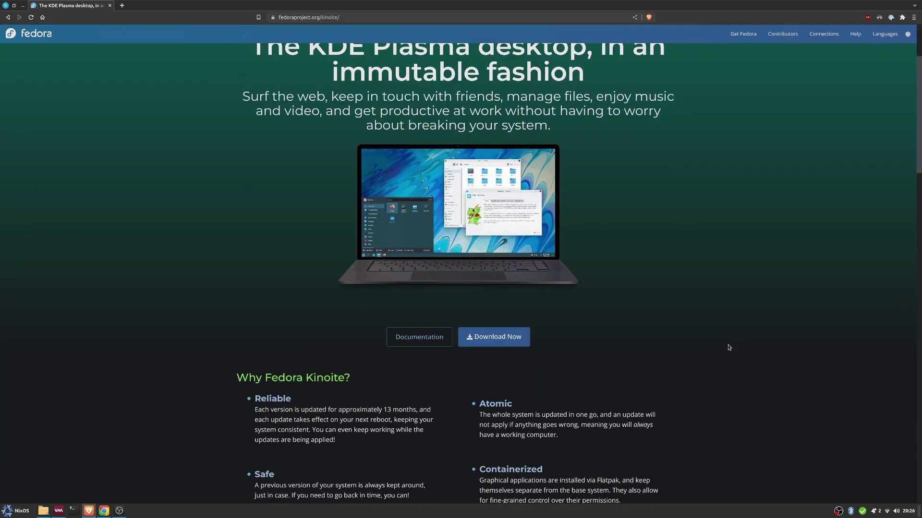
scroll(729, 347, "up", 3)
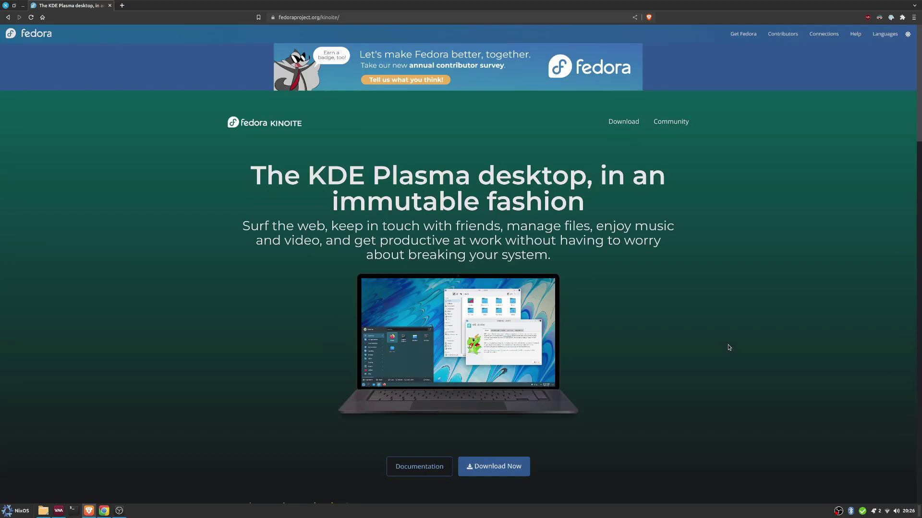
scroll(725, 346, "down", 3)
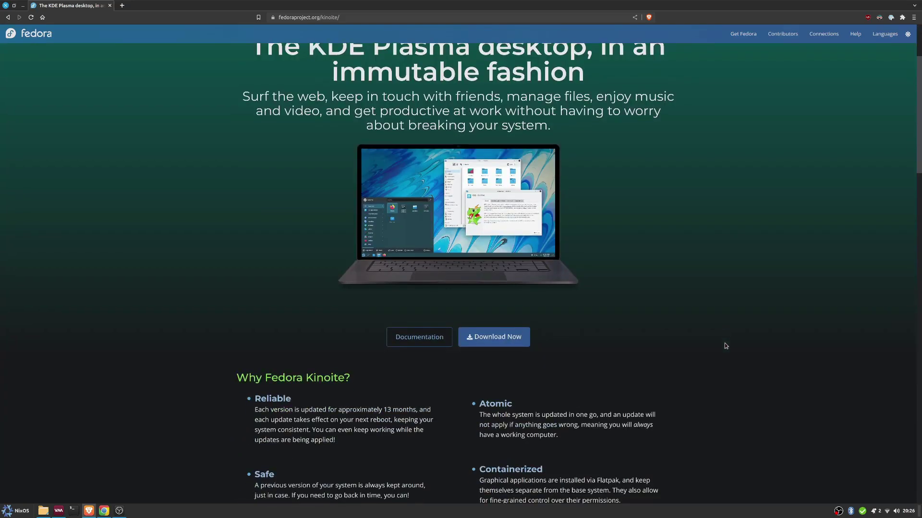
scroll(726, 346, "down", 3)
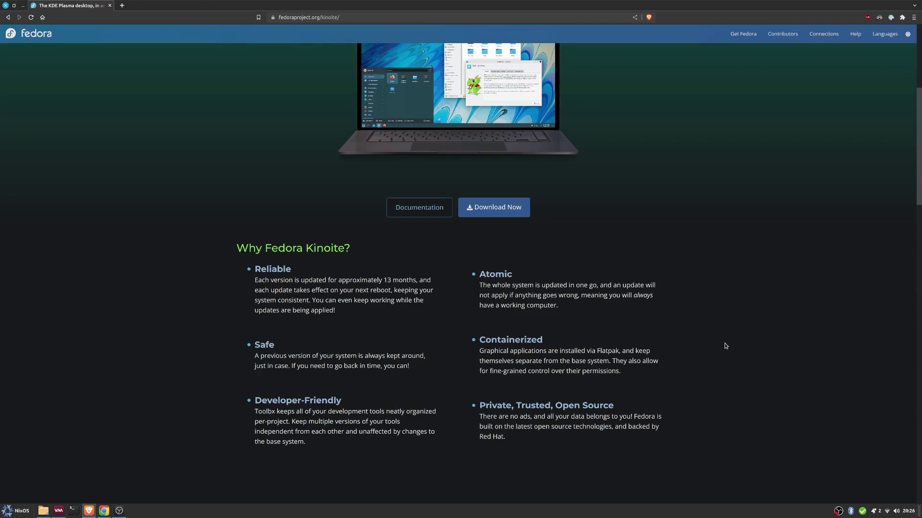
scroll(725, 346, "down", 4)
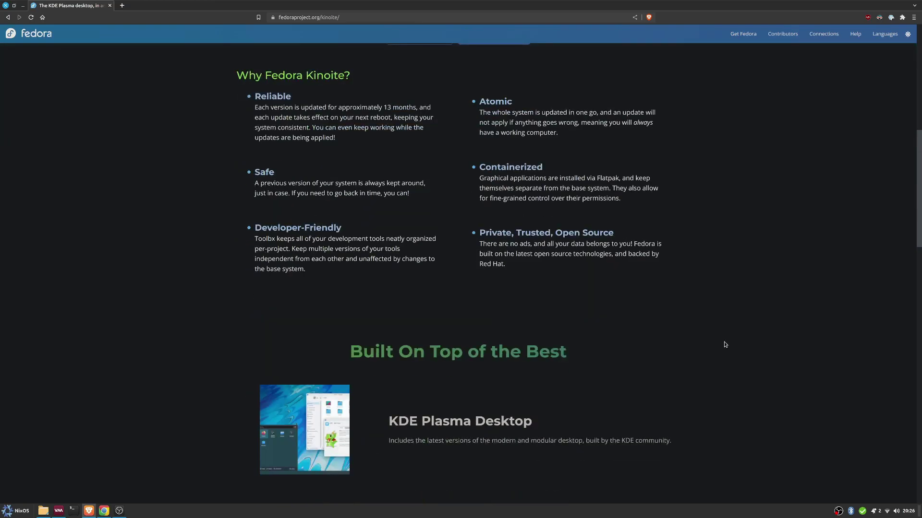
scroll(725, 343, "down", 4)
scroll(724, 343, "down", 5)
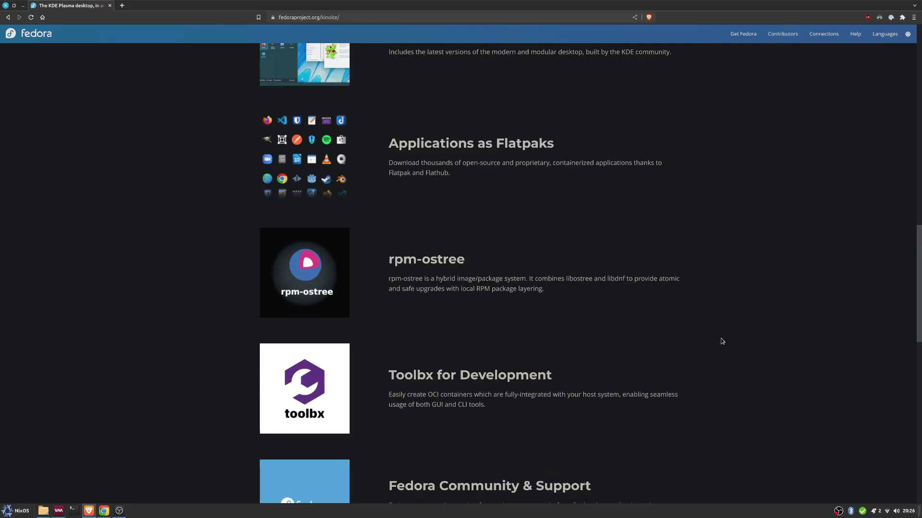
scroll(722, 341, "down", 2)
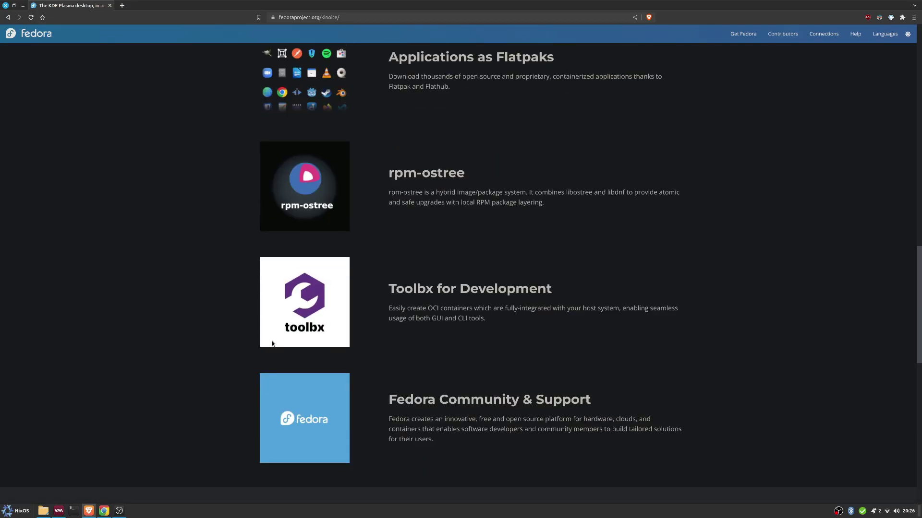
scroll(322, 250, "up", 3)
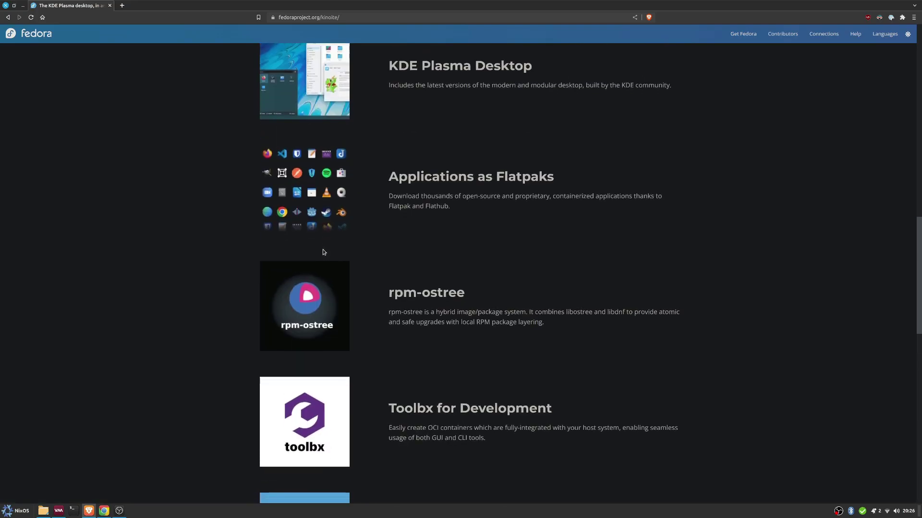
scroll(323, 249, "down", 7)
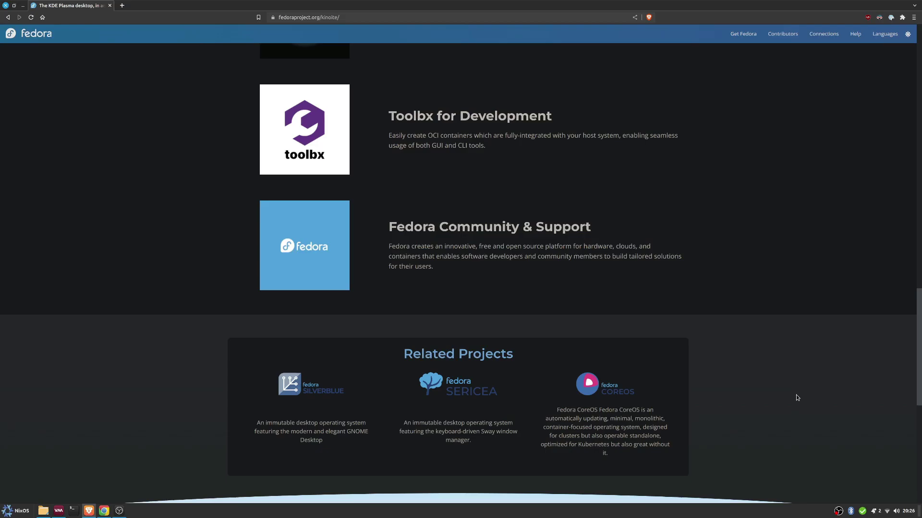
scroll(796, 398, "up", 10)
scroll(632, 331, "up", 10)
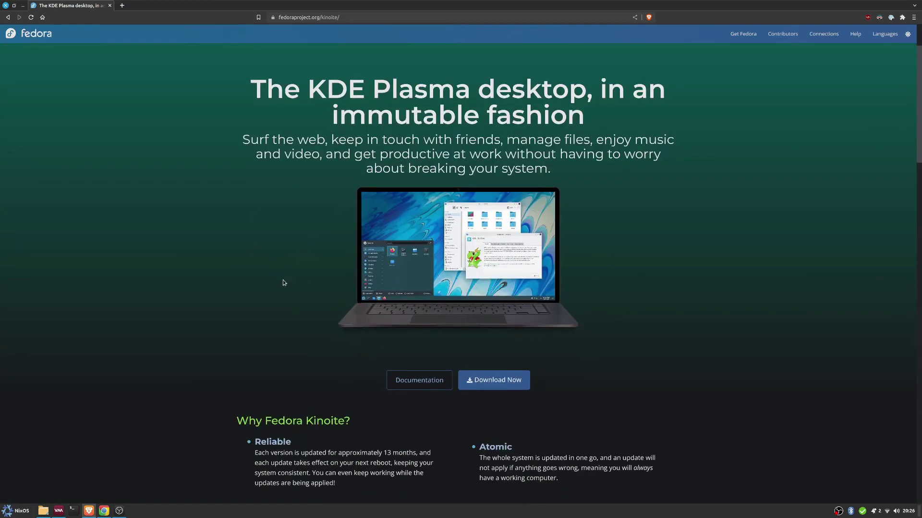
scroll(268, 275, "up", 2)
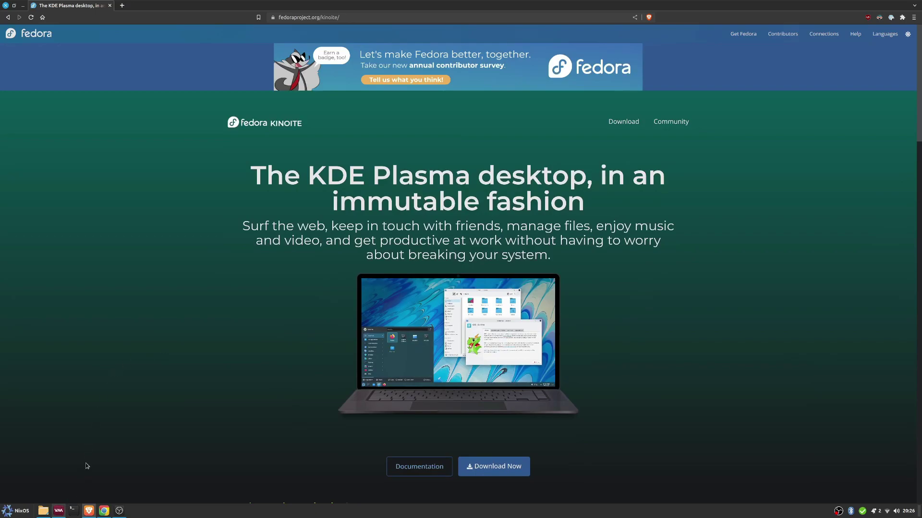
left_click(58, 510)
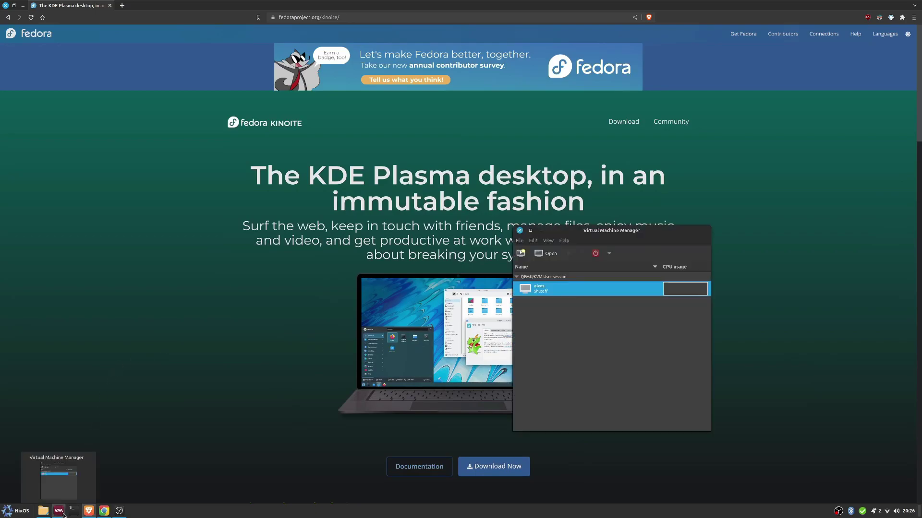
left_click(521, 254)
left_click(680, 411)
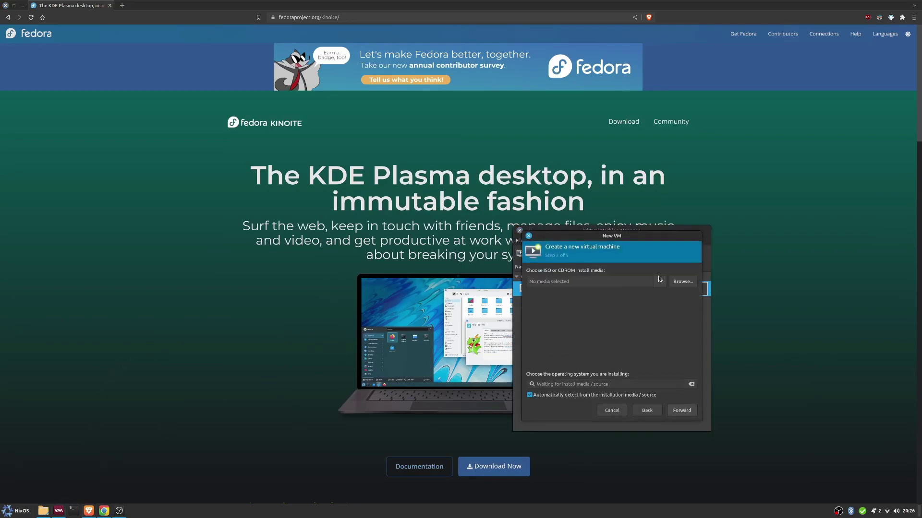
left_click(682, 281)
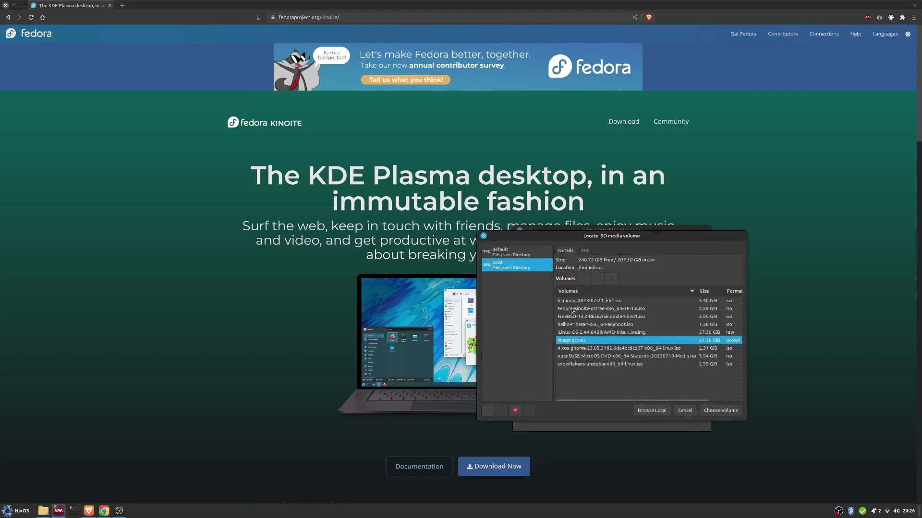
left_click(572, 309)
left_click(720, 410)
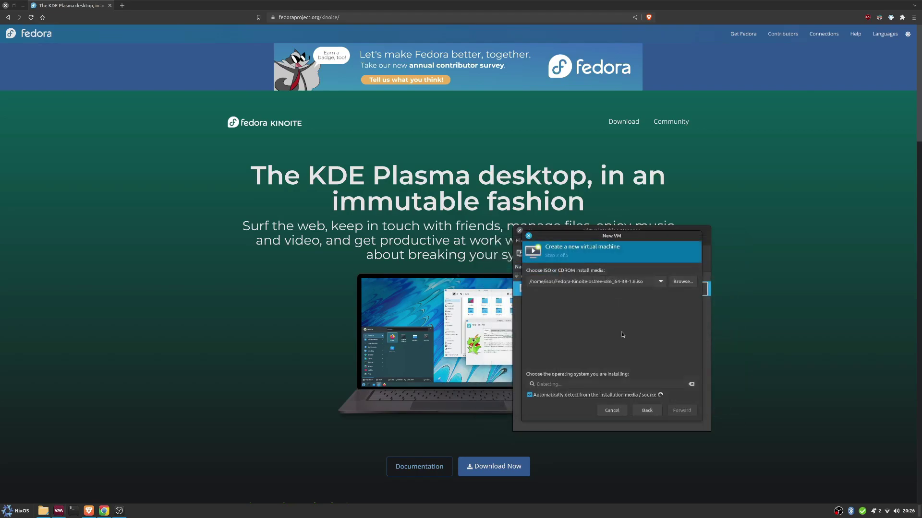
Step: Turn off OS auto-detection and set the operating system to Fedora Silverblue
left_click(565, 395)
left_click(567, 384)
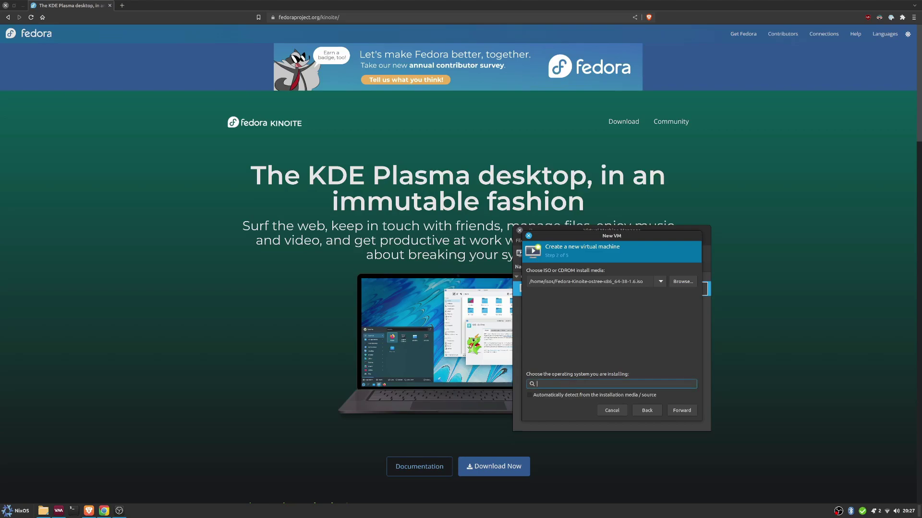
type("fedora")
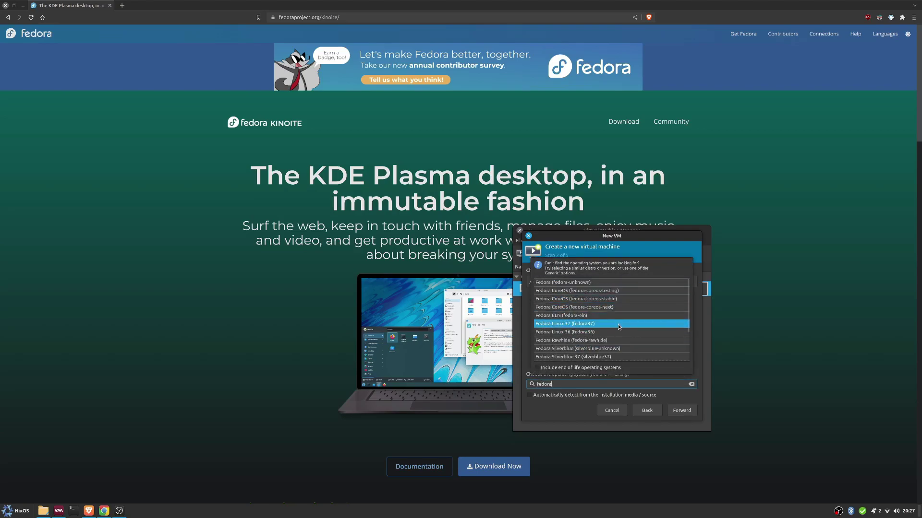
left_click(598, 349)
Step: Give the VM 8349 MB of memory and a 100 GiB disk
left_click(681, 410)
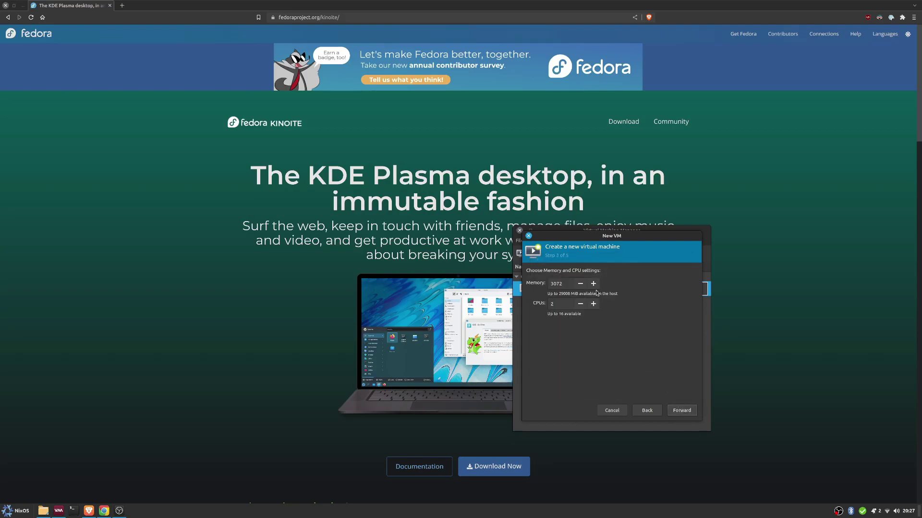
type("8349")
key("Tab")
left_click(681, 411)
key("Tab")
type("10")
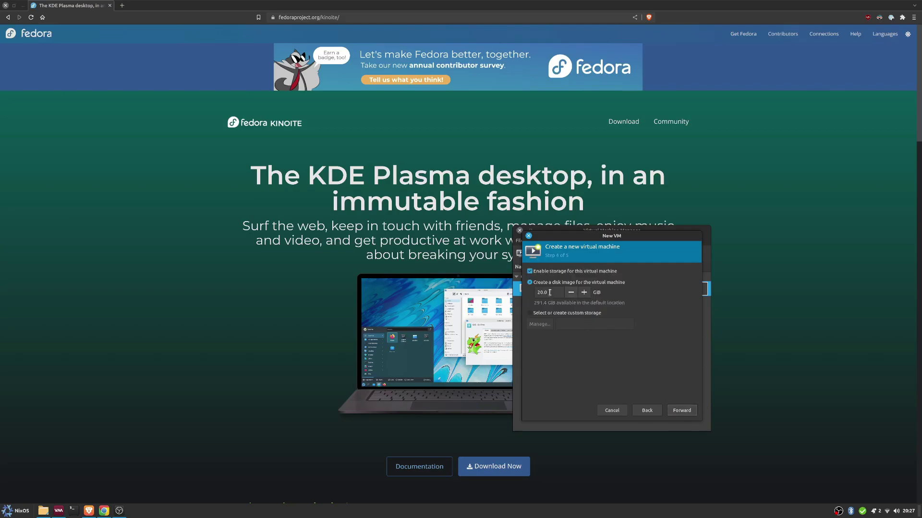
type("0")
left_click(681, 411)
Step: Name the virtual machine 'kinoite' and finish creating it
double_click(558, 283)
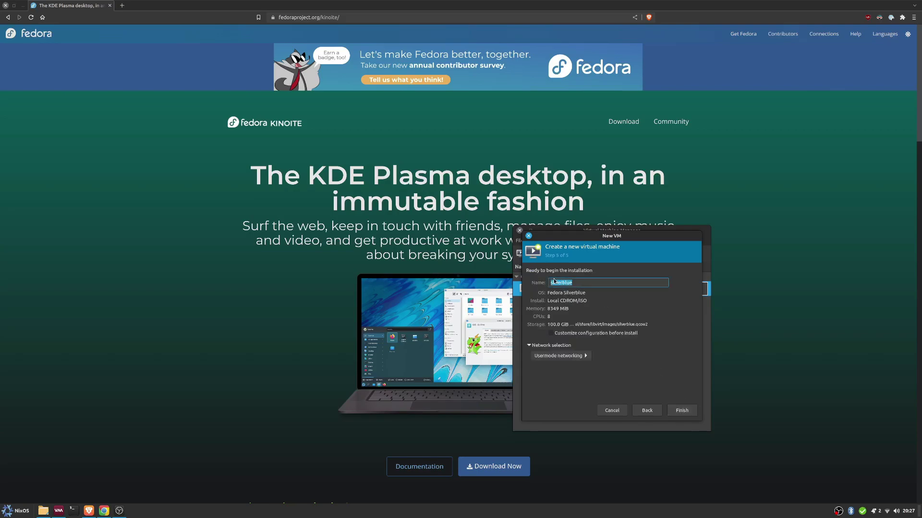
type("kinoite")
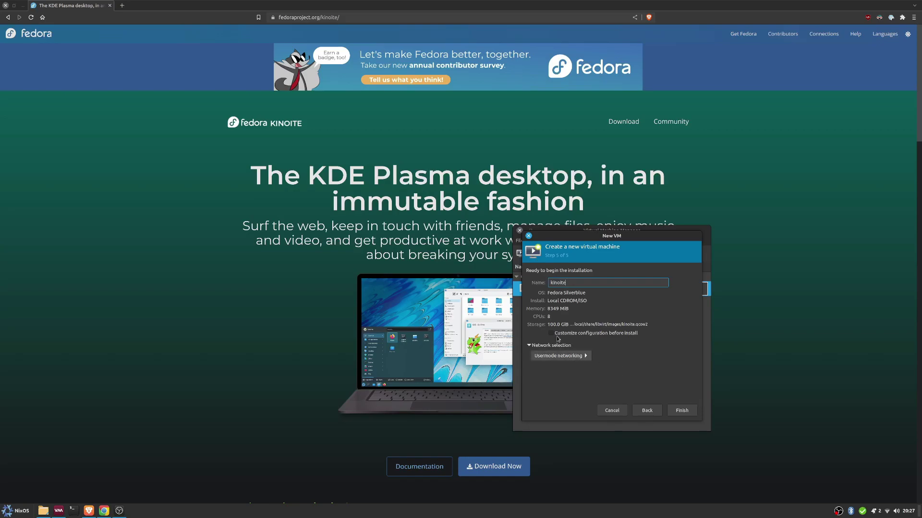
left_click(529, 346)
left_click(680, 410)
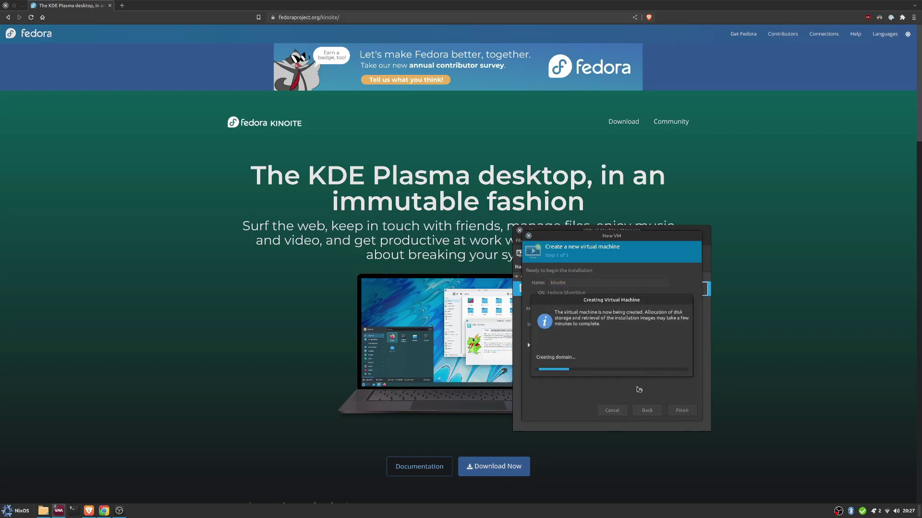
Step: Boot the default Fedora Kinoite GRUB entry and switch the VM console to fullscreen
left_click(234, 228)
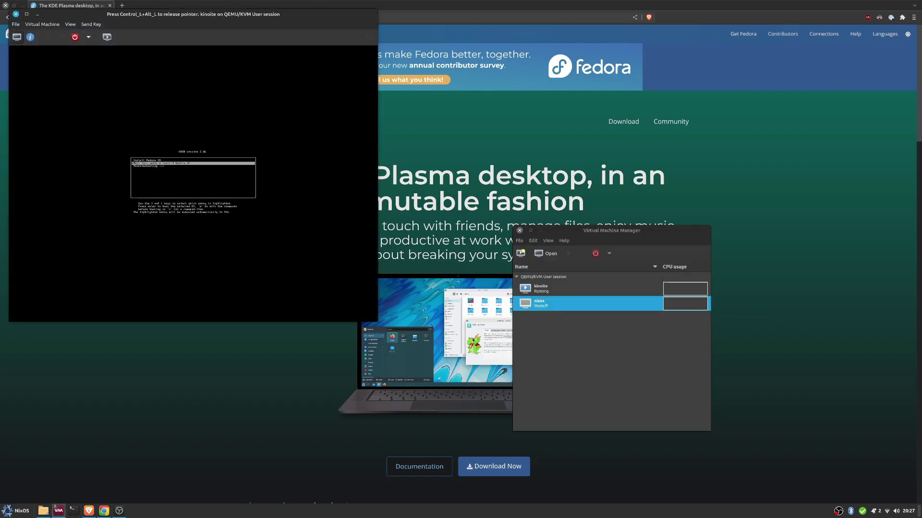
key("Return")
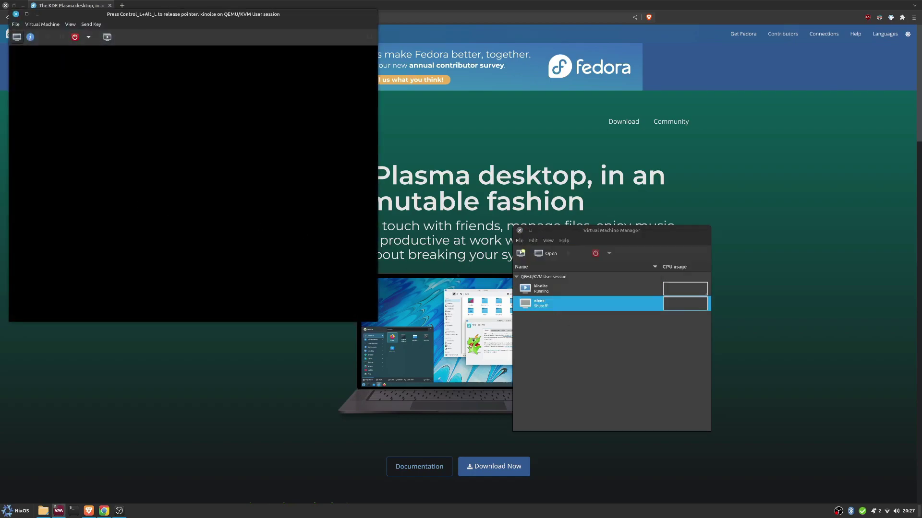
key("F11")
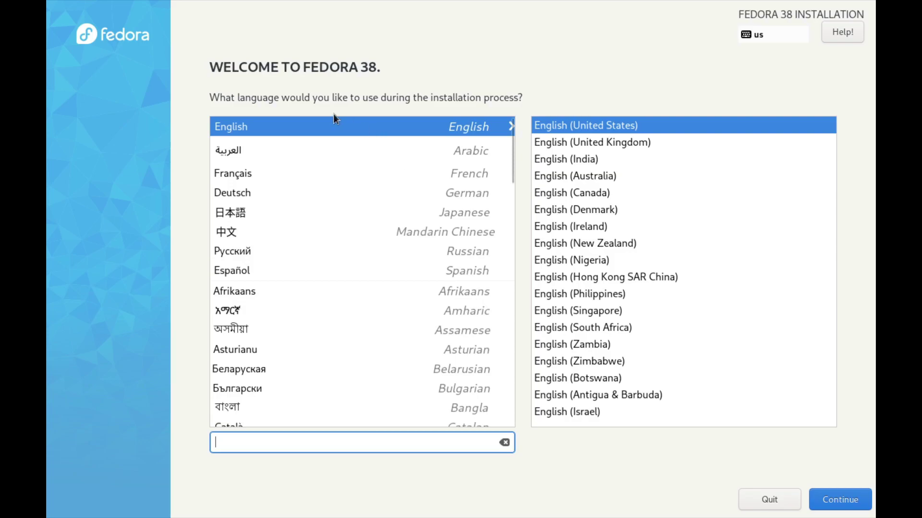
Step: Keep English (United States) and accept automatic partitioning on the 100 GiB disk
left_click(843, 500)
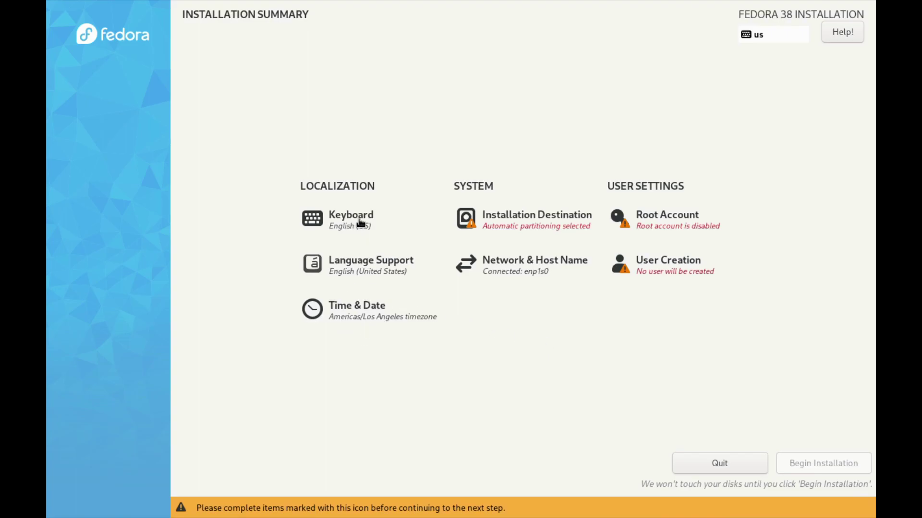
left_click(527, 229)
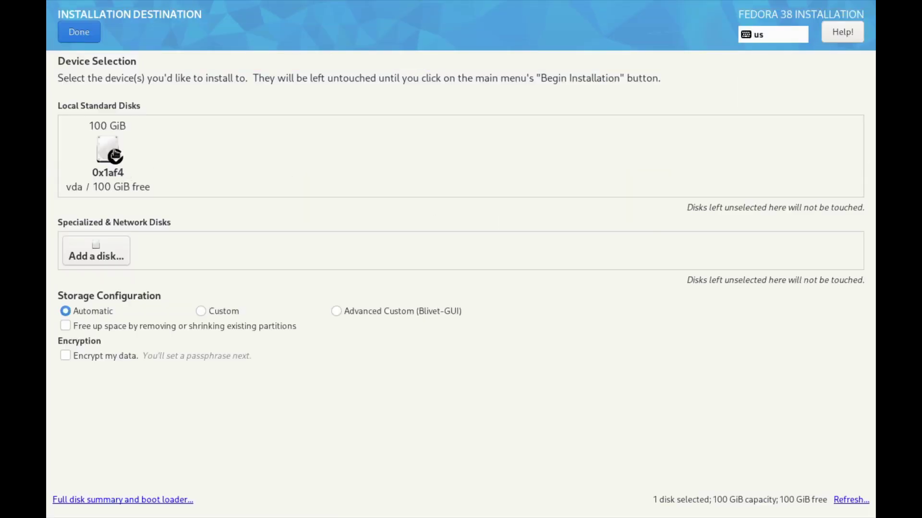
left_click(70, 34)
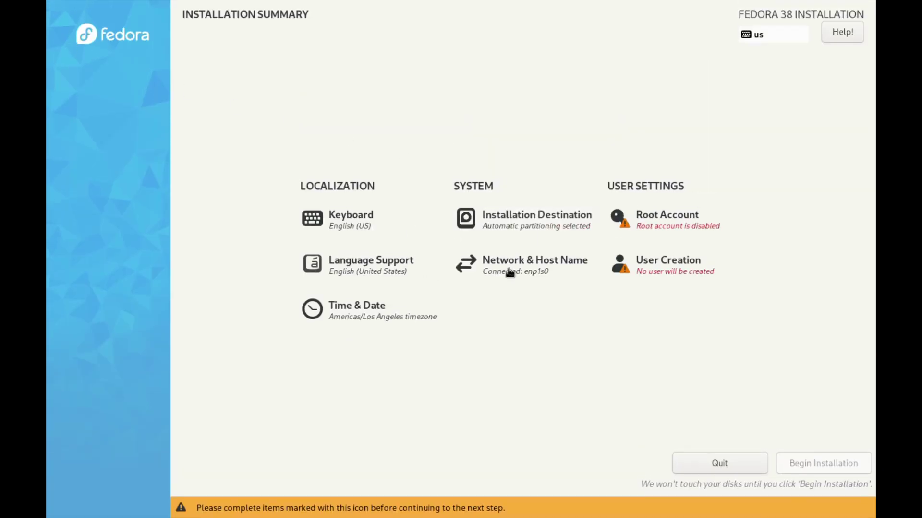
Step: Enter the user's full name and a short password, accepting the weak-password warning
left_click(662, 254)
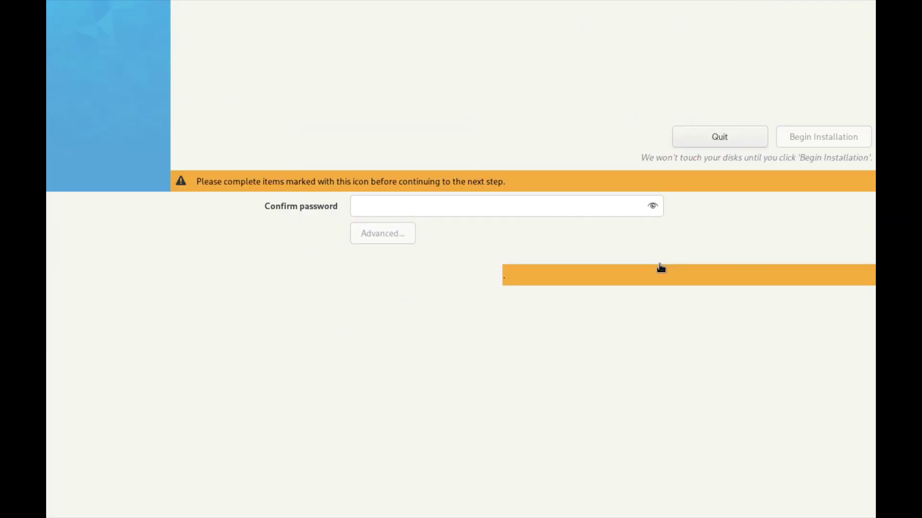
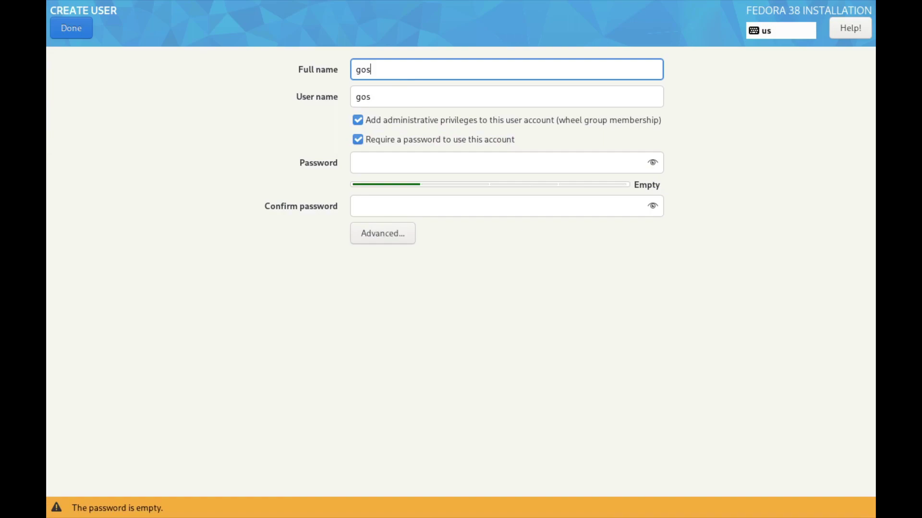
key("Tab")
key("Tab")
key("Tab")
key("Tab")
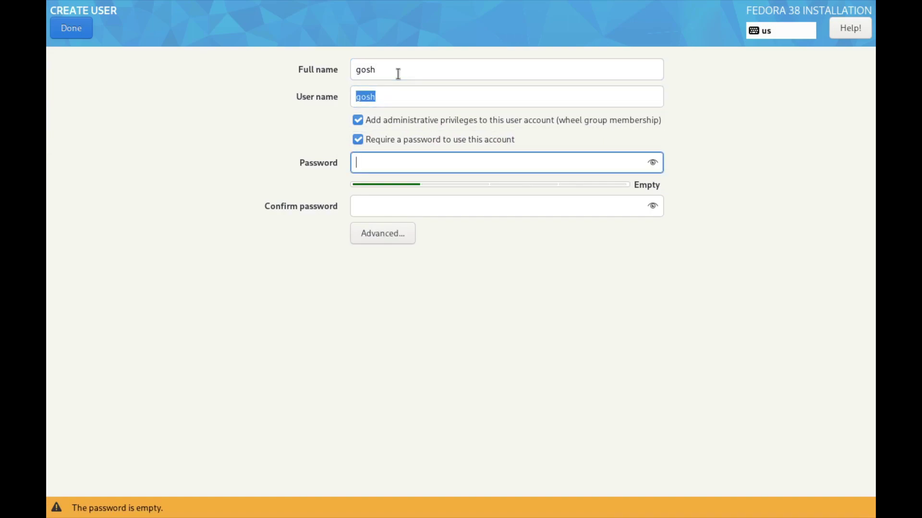
key("Tab")
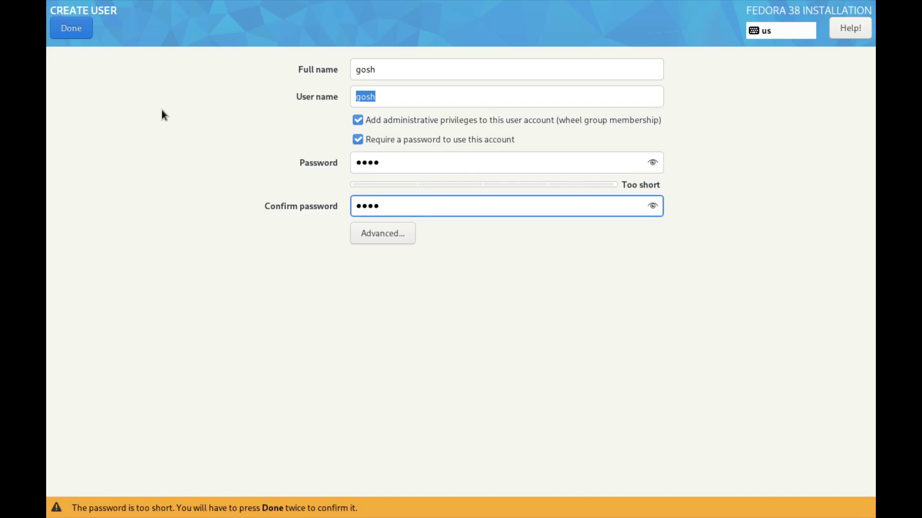
left_click(74, 30)
left_click(74, 30)
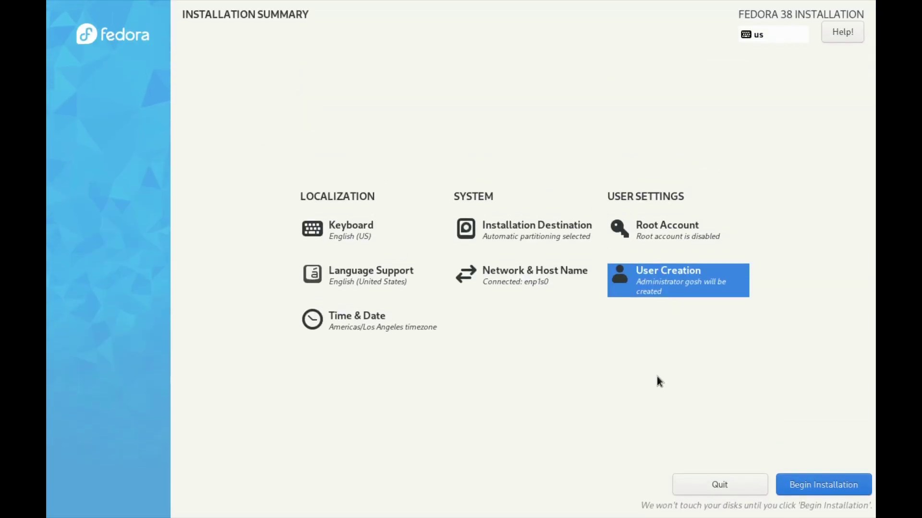
Step: Begin the installation, then sign in on the Plasma login screen with the user's password
left_click(806, 486)
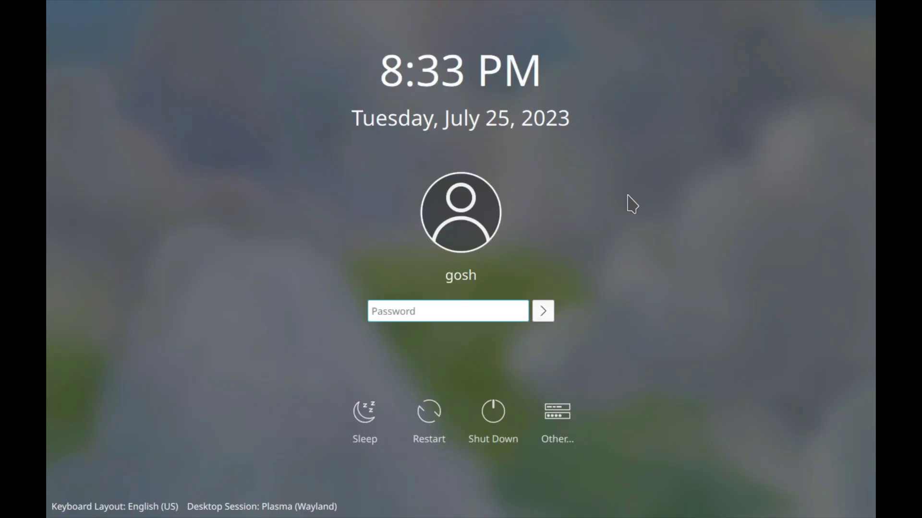
type("****")
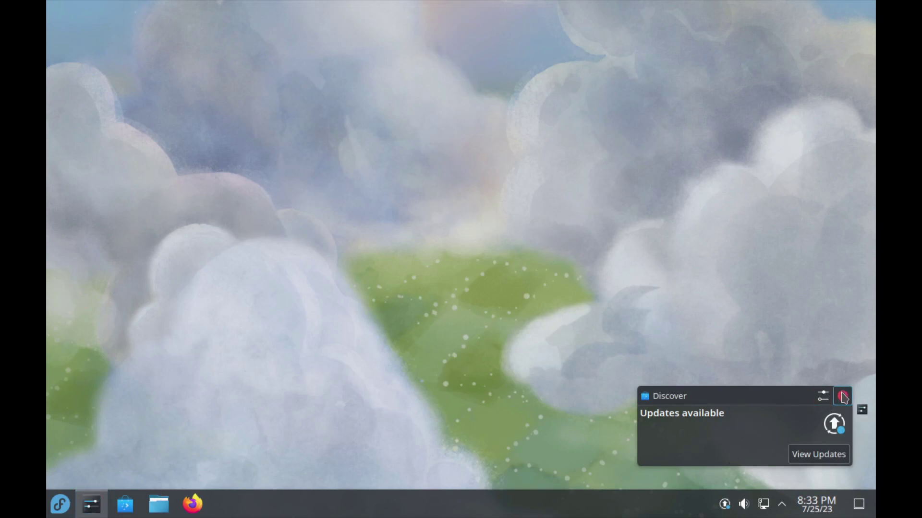
Step: Apply the Breeze Dark global theme in System Settings
left_click(844, 398)
scroll(173, 385, "down", 5)
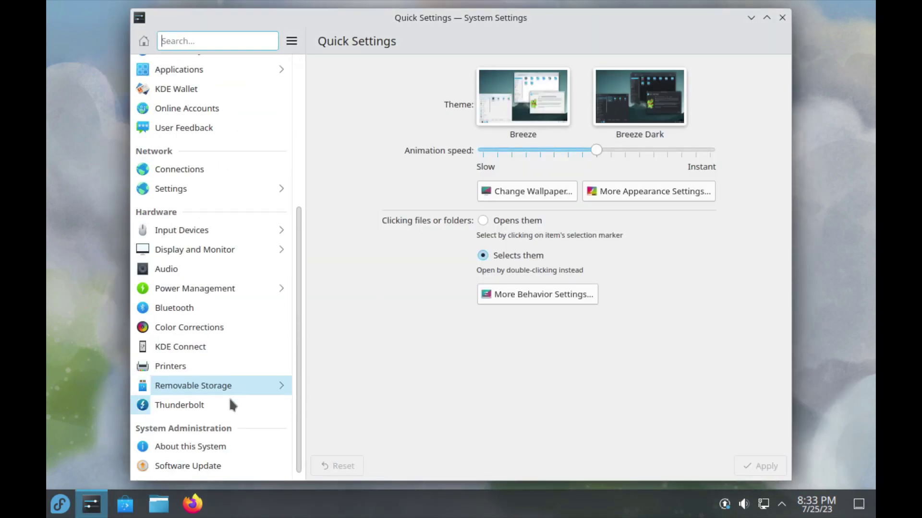
left_click(624, 109)
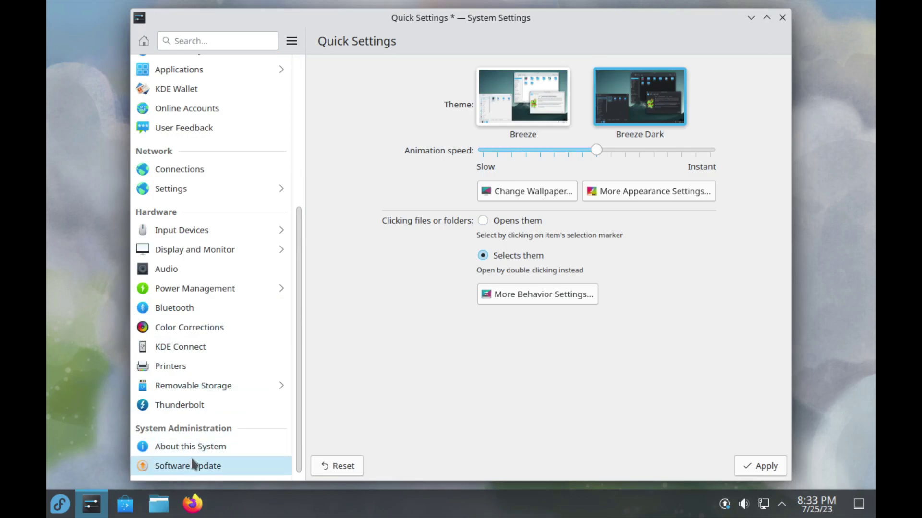
left_click(752, 460)
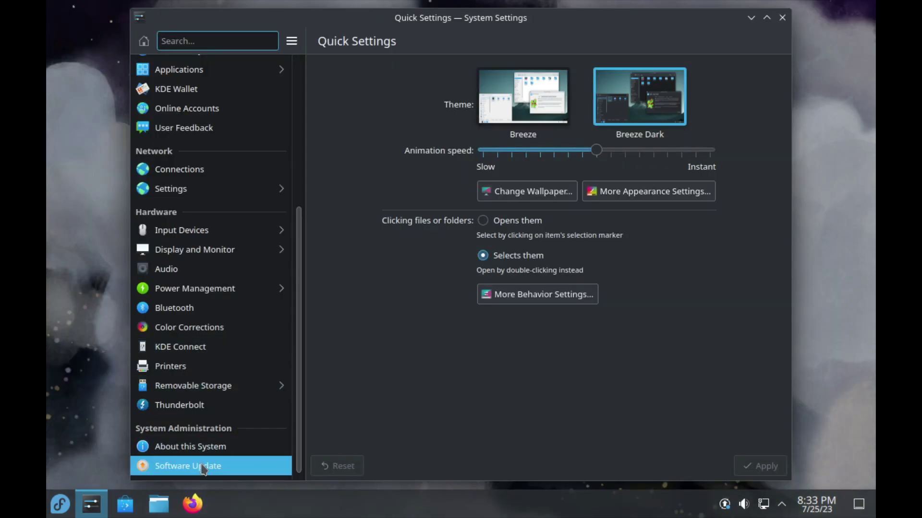
Step: View the Software Update page, then the About this System details
left_click(203, 468)
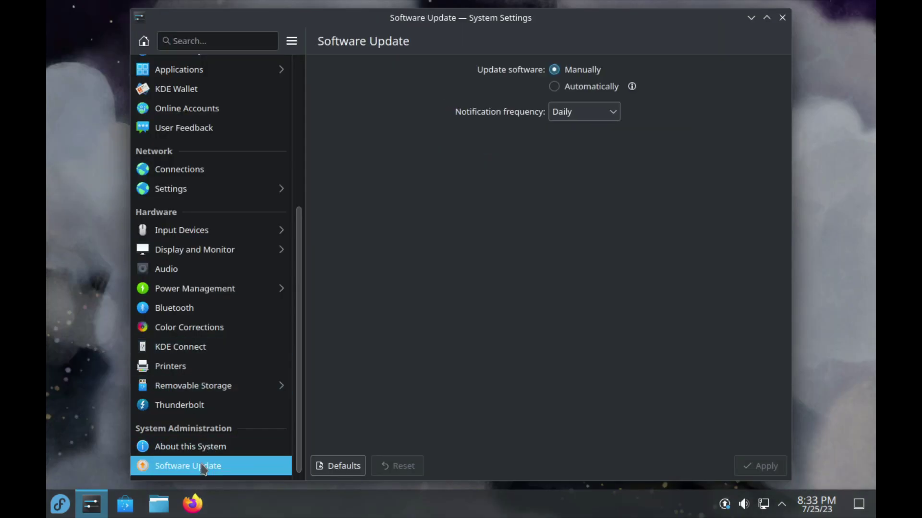
left_click(205, 449)
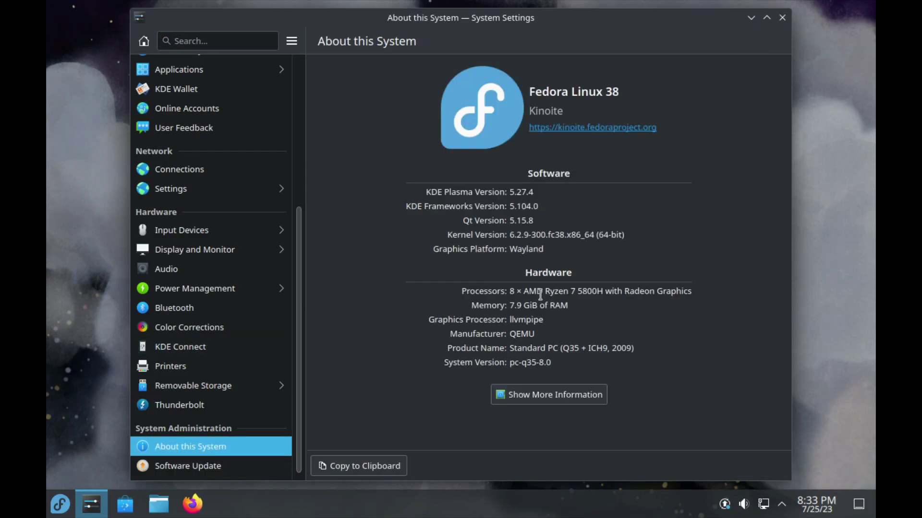
scroll(251, 276, "up", 5)
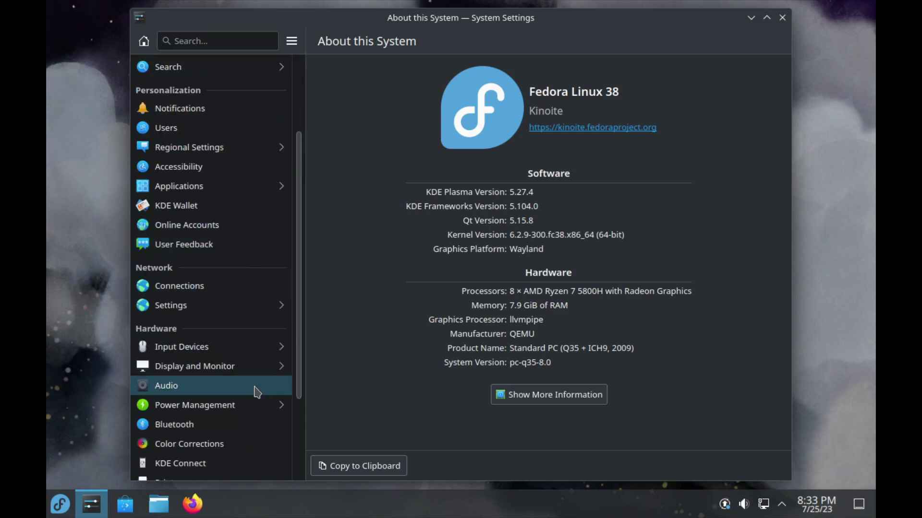
Step: Set the display resolution to 1920x1080, keep it, and close System Settings
left_click(241, 372)
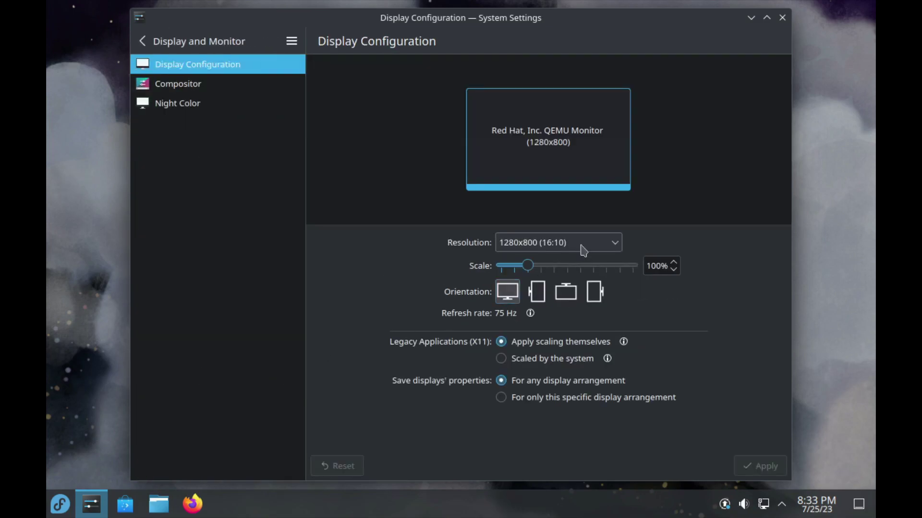
left_click(581, 248)
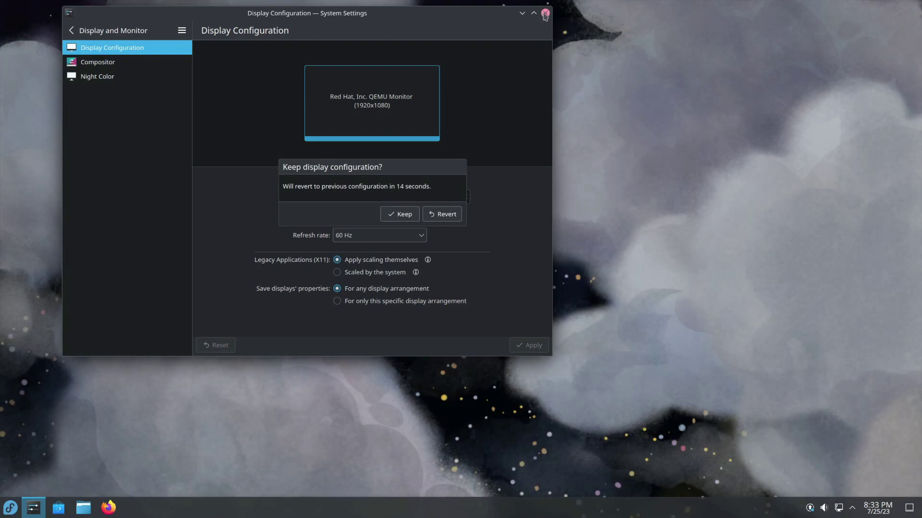
key("Return")
left_click(546, 13)
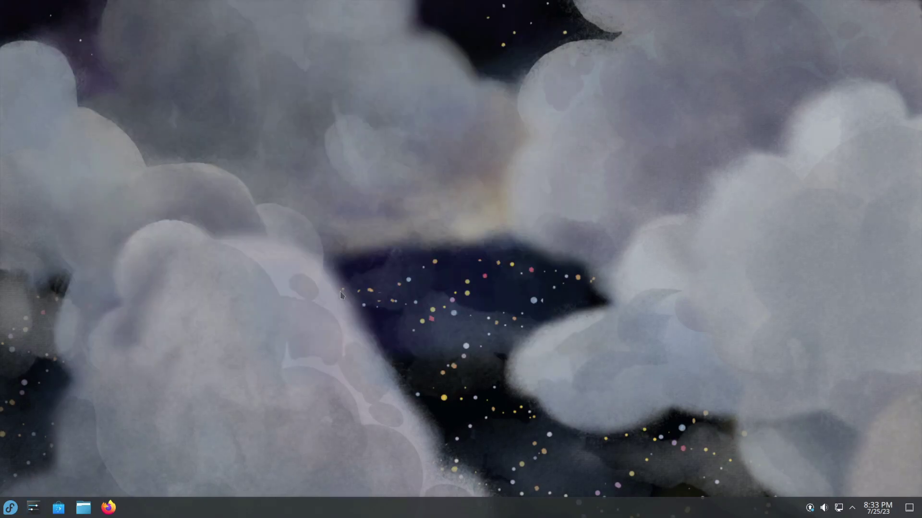
Step: Search 'kon' in the application launcher and start Konsole
left_click(9, 513)
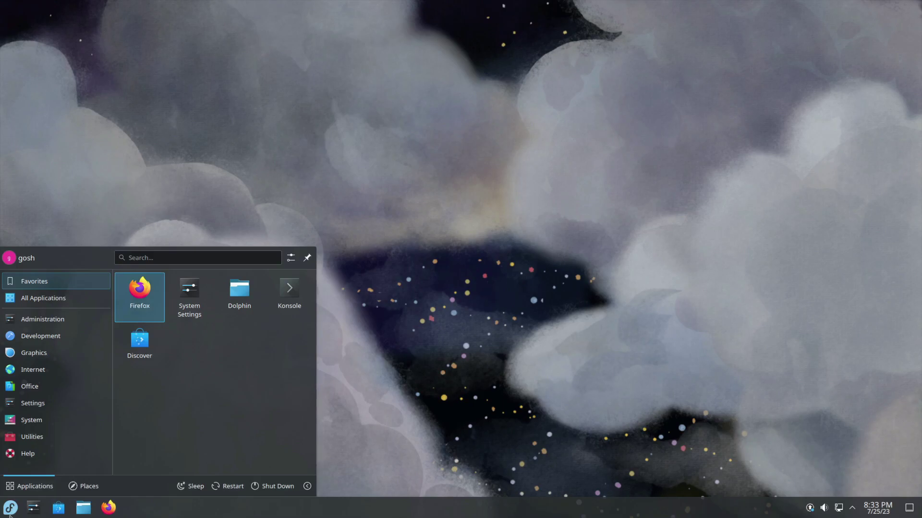
left_click(9, 513)
left_click(9, 513)
type("kon")
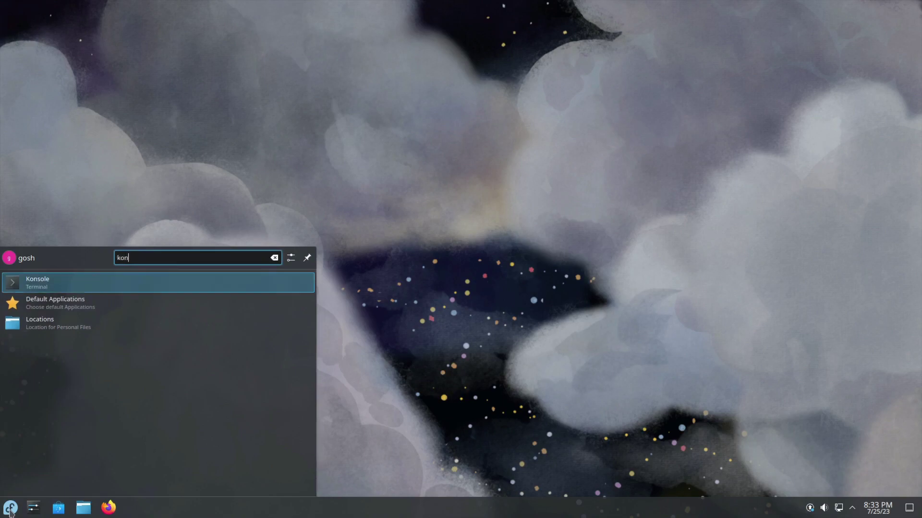
key("Return")
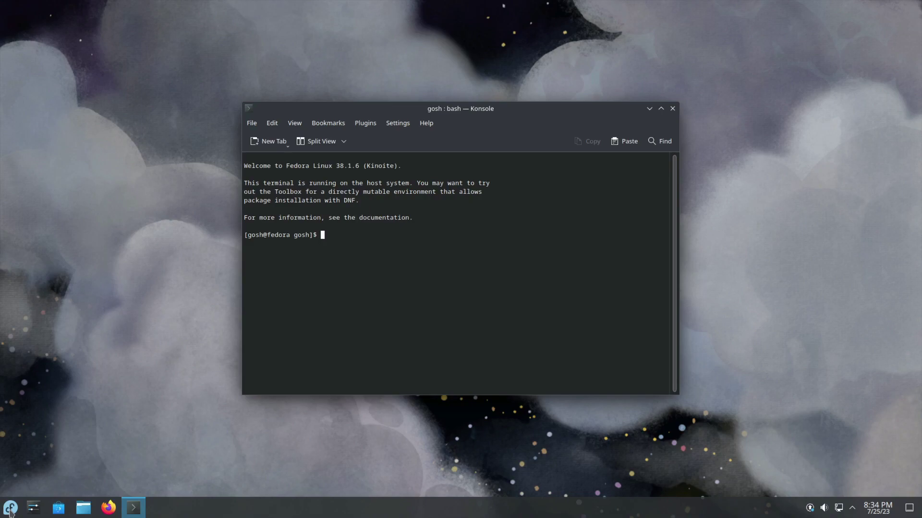
Step: Run dnf to find it is not available, then clear the terminal
type("dnf")
key("Return")
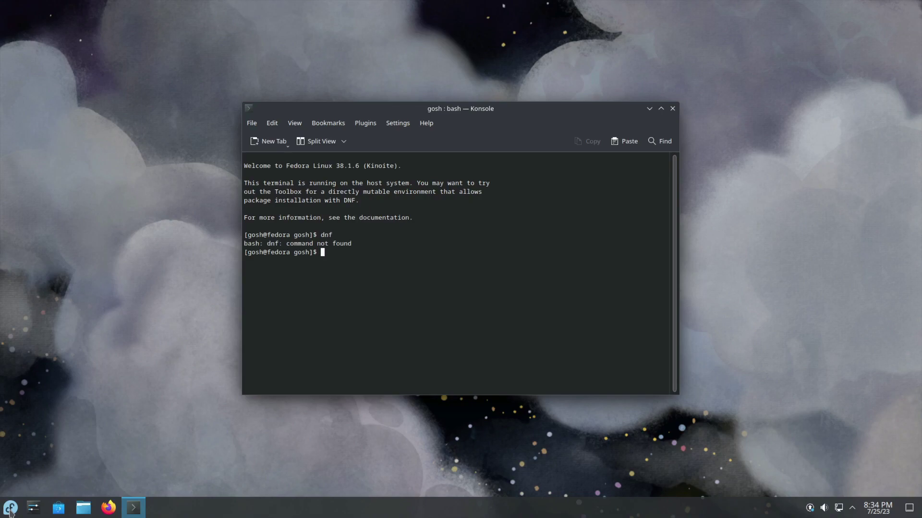
type("clear")
key("Return")
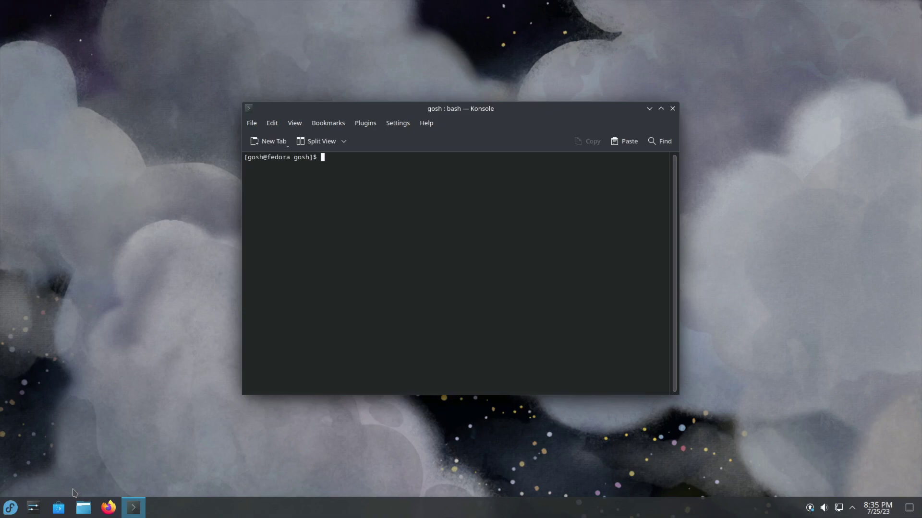
Step: Launch Discover, move its window aside, and open Dolphin on the Home folder
left_click(59, 508)
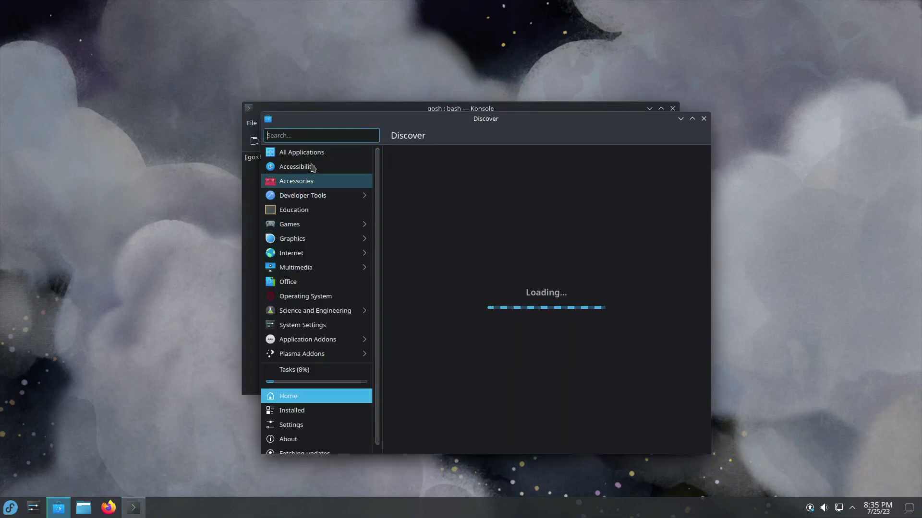
left_click_drag(409, 125, 423, 89)
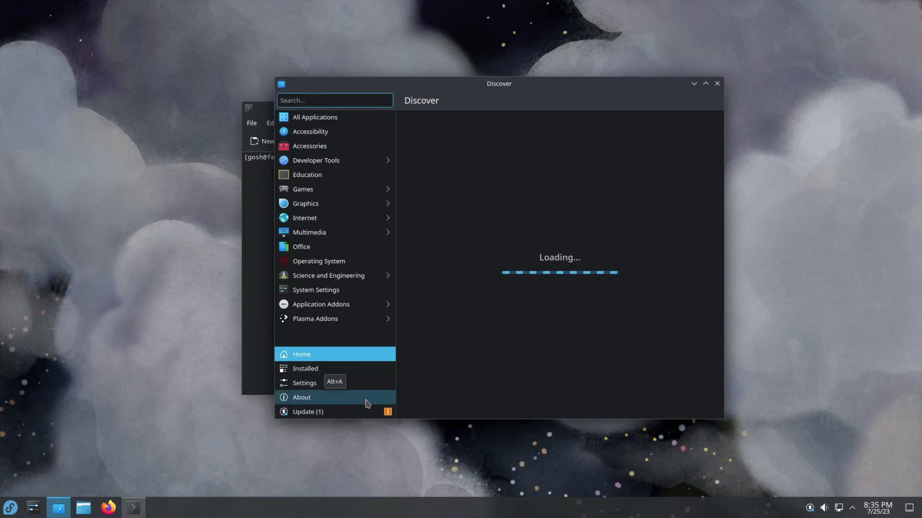
left_click(86, 512)
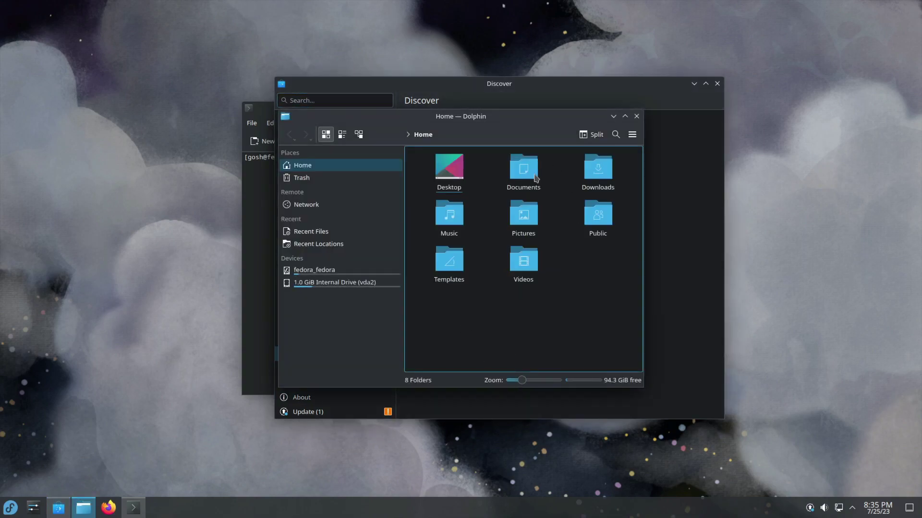
Step: Create a new folder named 'gosh' inside Documents
left_click(523, 168)
right_click(473, 301)
mouse_move(478, 306)
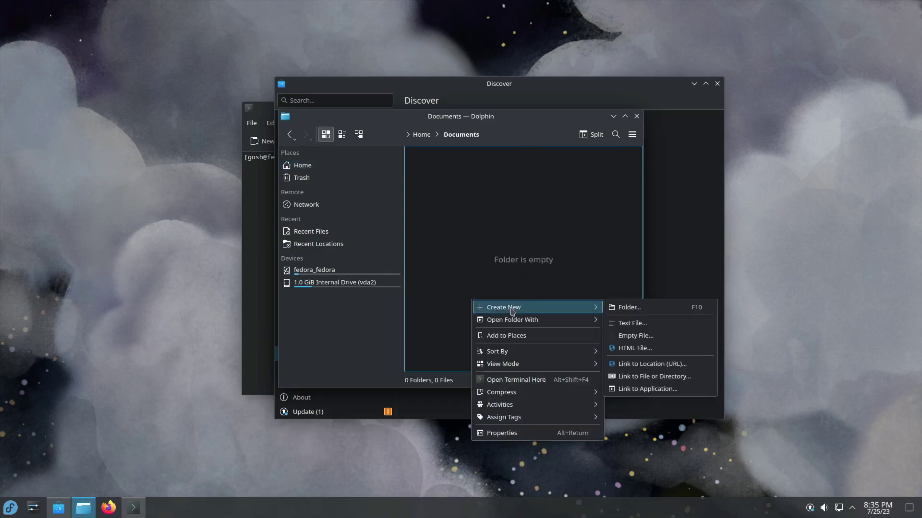
left_click(663, 308)
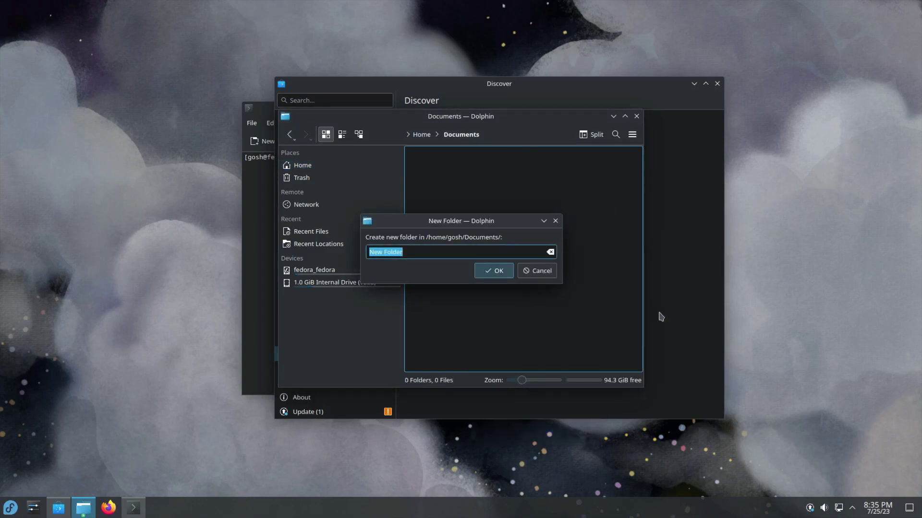
type("gosh")
key("Return")
Step: Inside the new folder, create files.txt containing 'yay' and save it
left_click(424, 175)
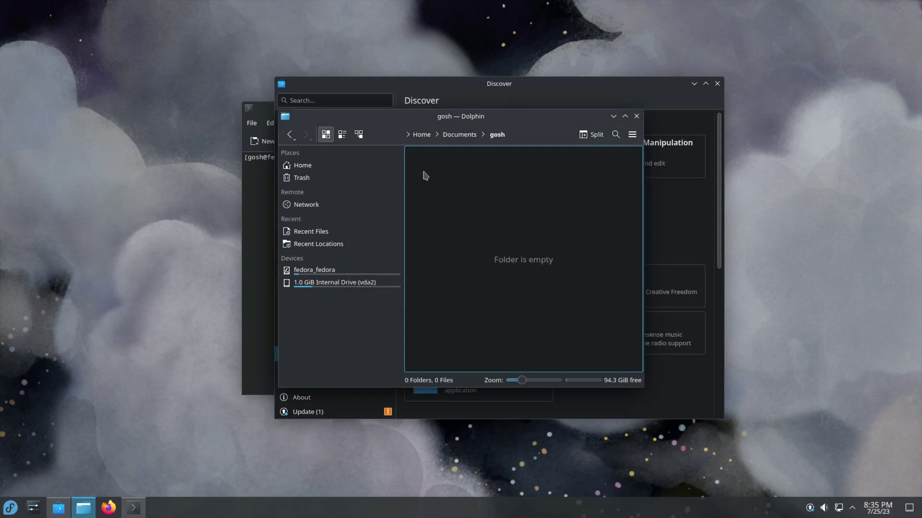
right_click(424, 173)
mouse_move(494, 181)
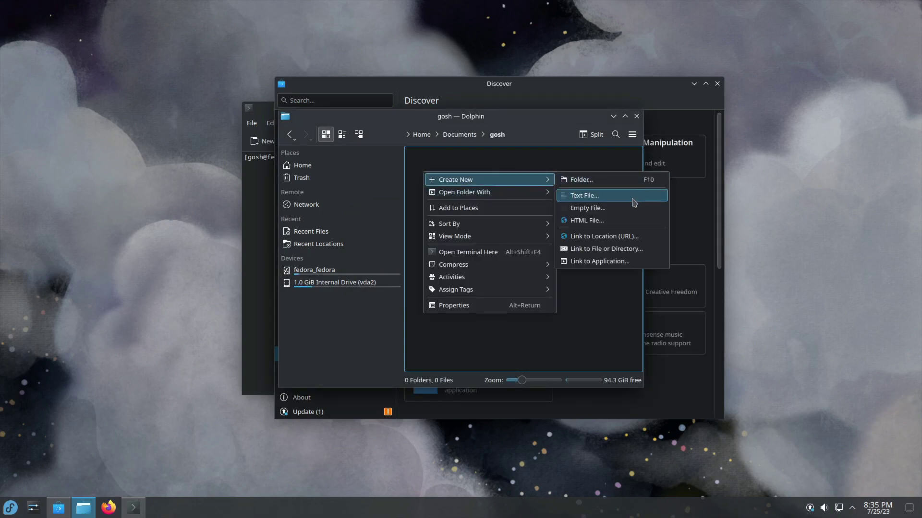
left_click(632, 199)
type("files")
key("Return")
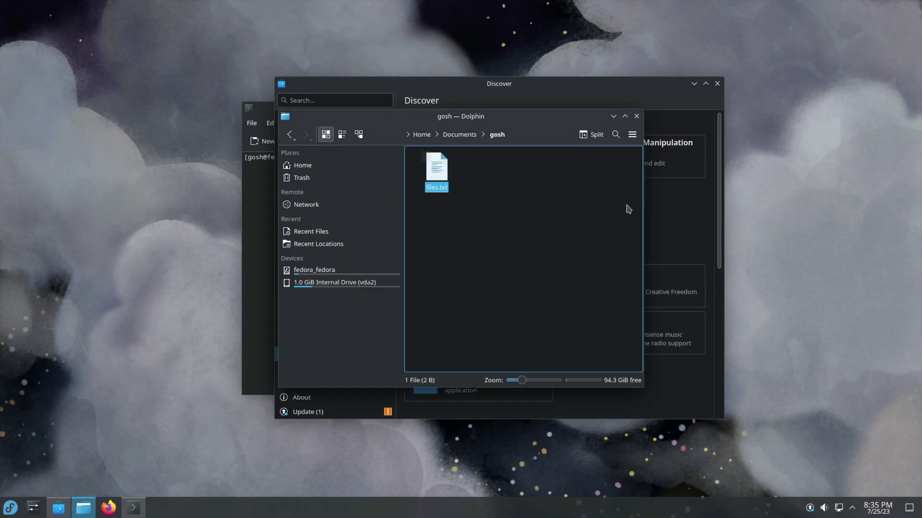
double_click(437, 169)
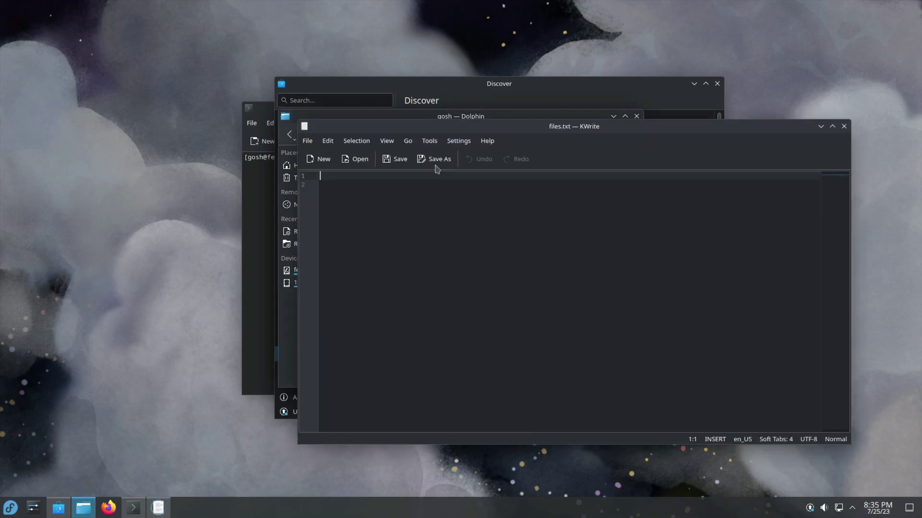
type("yay")
key("ctrl+q")
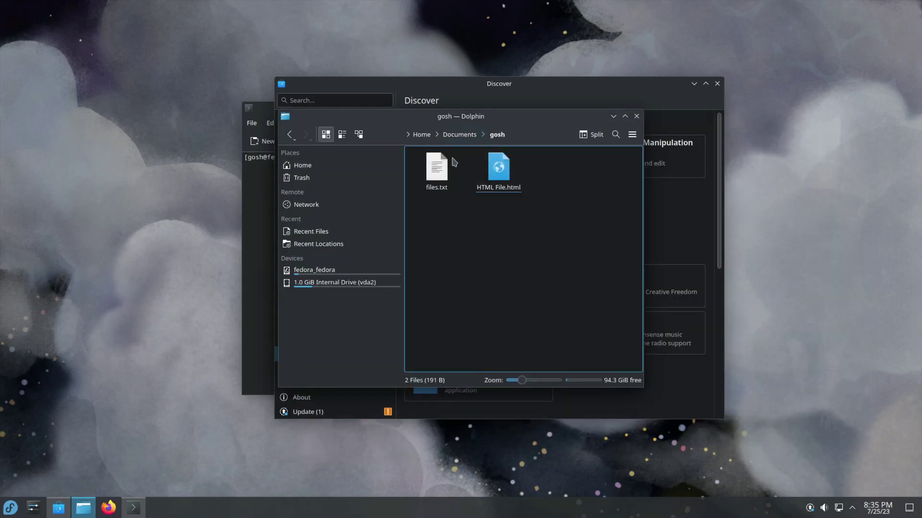
Step: Close the file manager, add Flathub as a Discover software source with administrator approval, then view Installed software
left_click(635, 117)
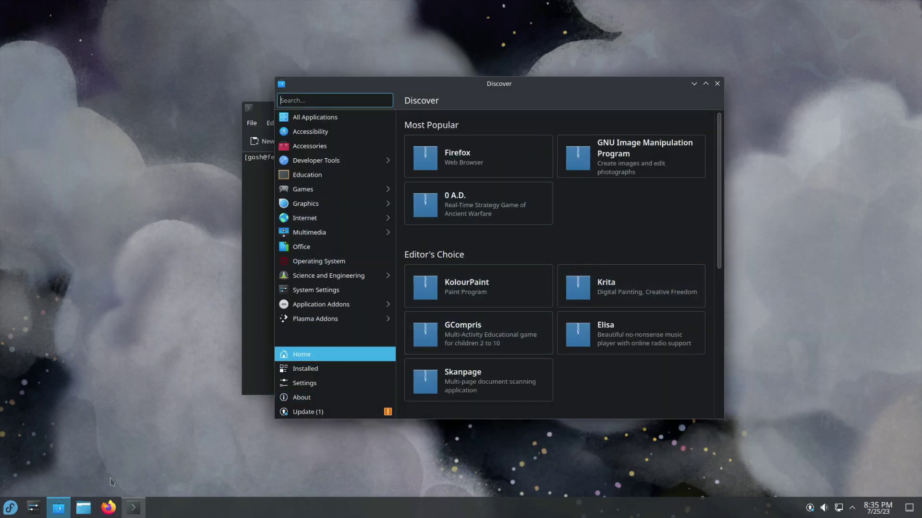
scroll(568, 337, "down", 3)
scroll(567, 337, "down", 5)
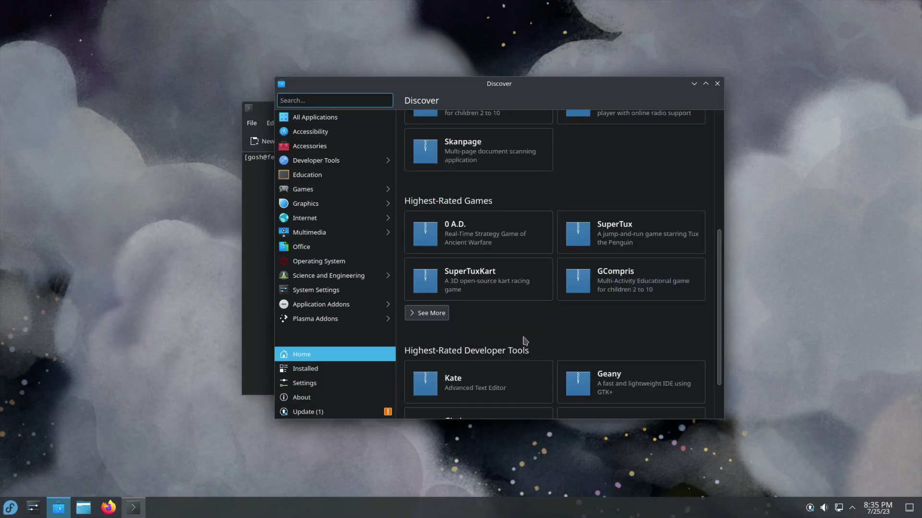
left_click(324, 388)
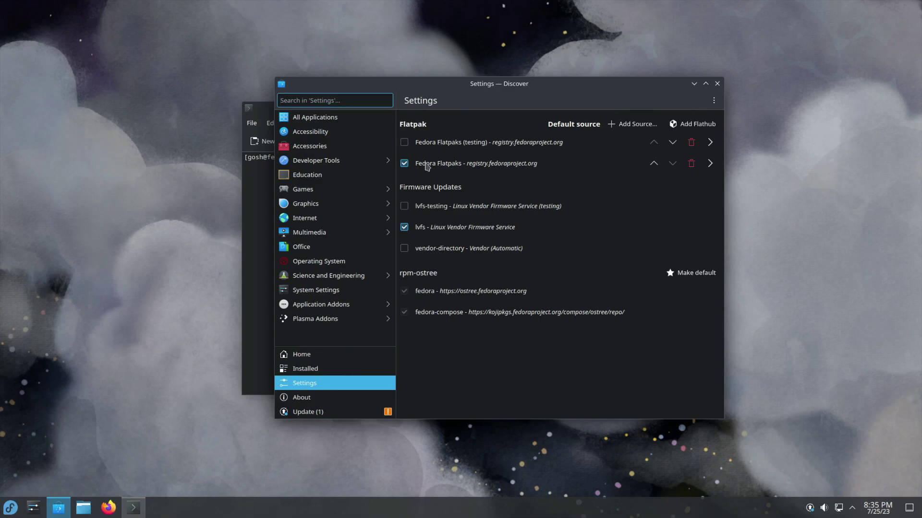
left_click(699, 125)
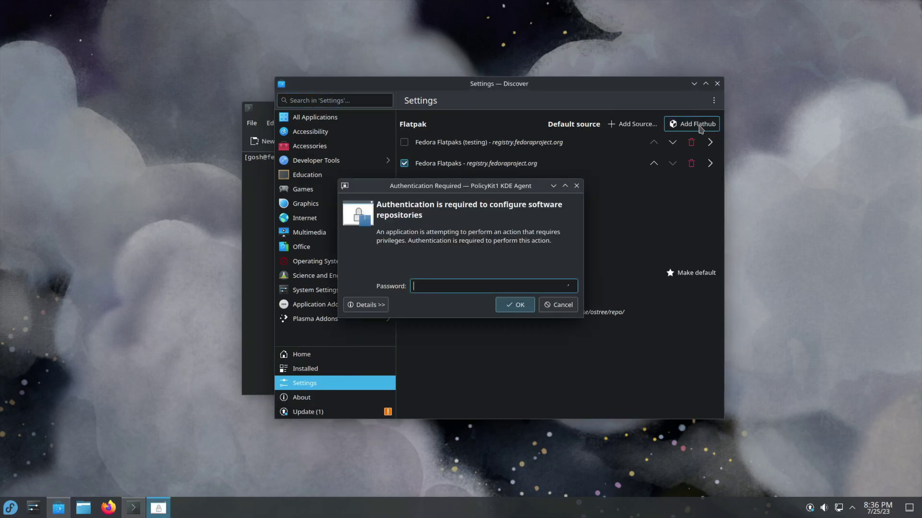
type("••••")
key("Return")
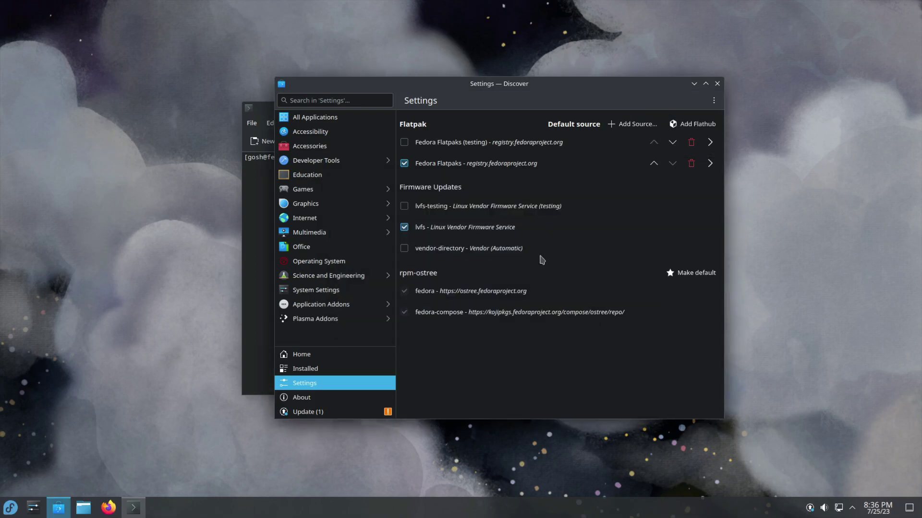
left_click(343, 370)
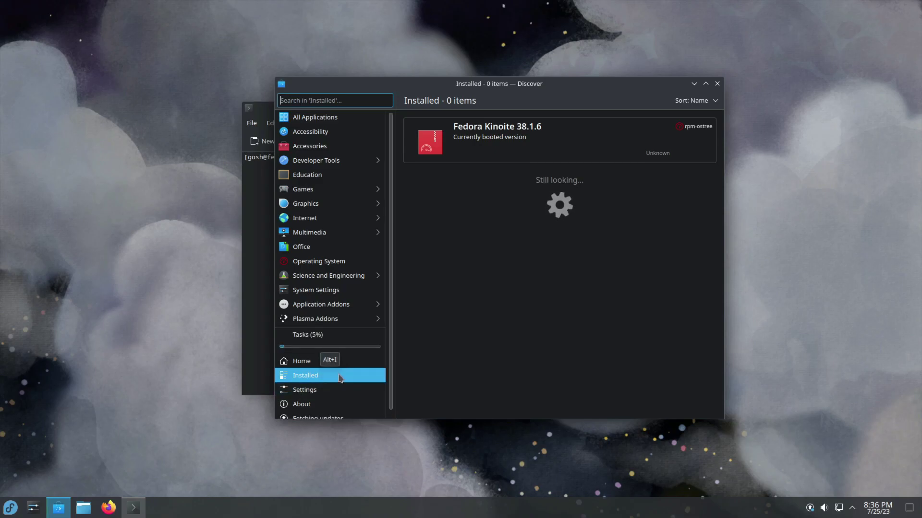
Step: Check the running system-update task's progress, then move through Settings and Installed back to Discover's Home page
left_click(322, 344)
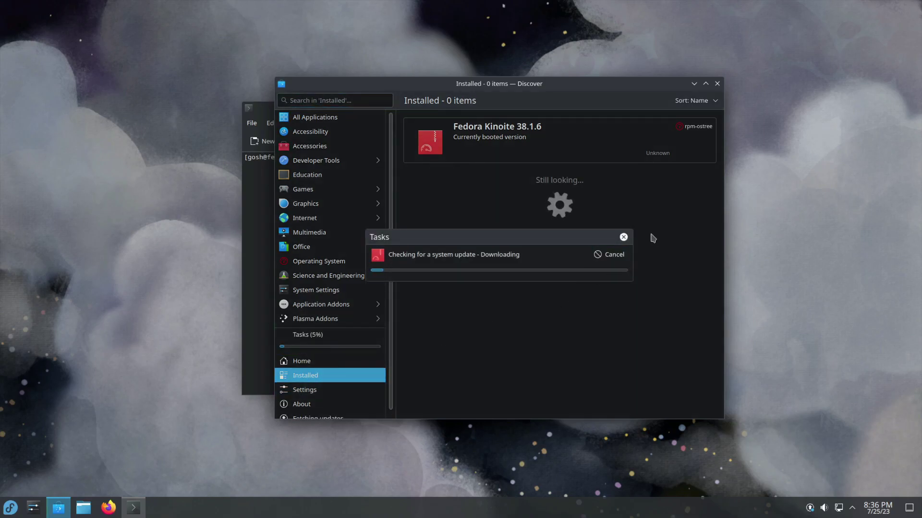
left_click(623, 237)
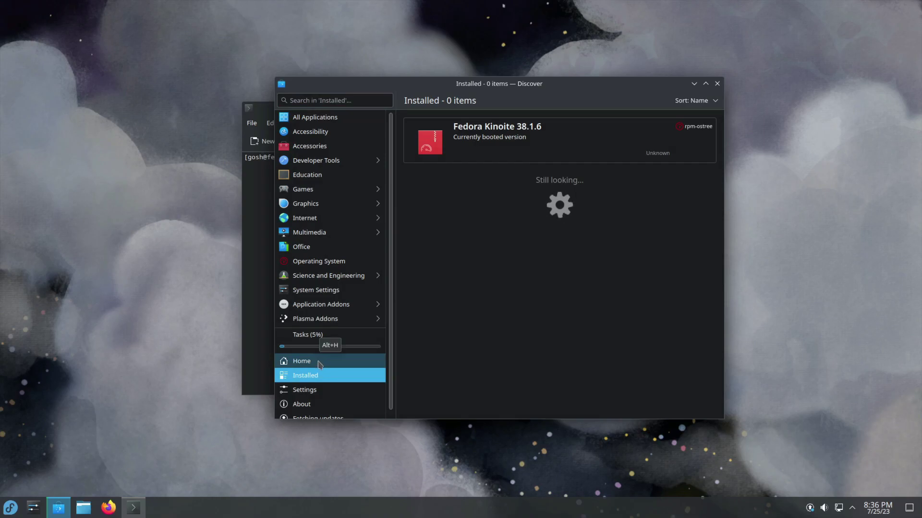
left_click(310, 395)
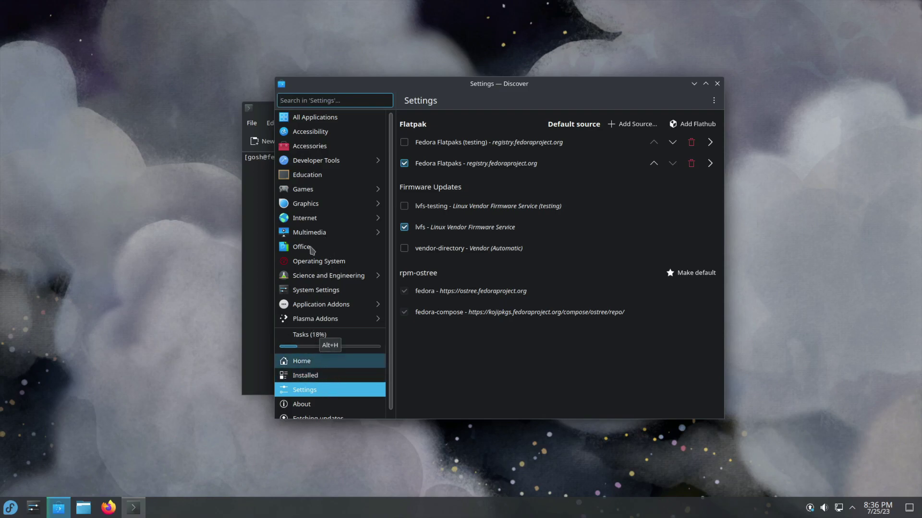
left_click(307, 365)
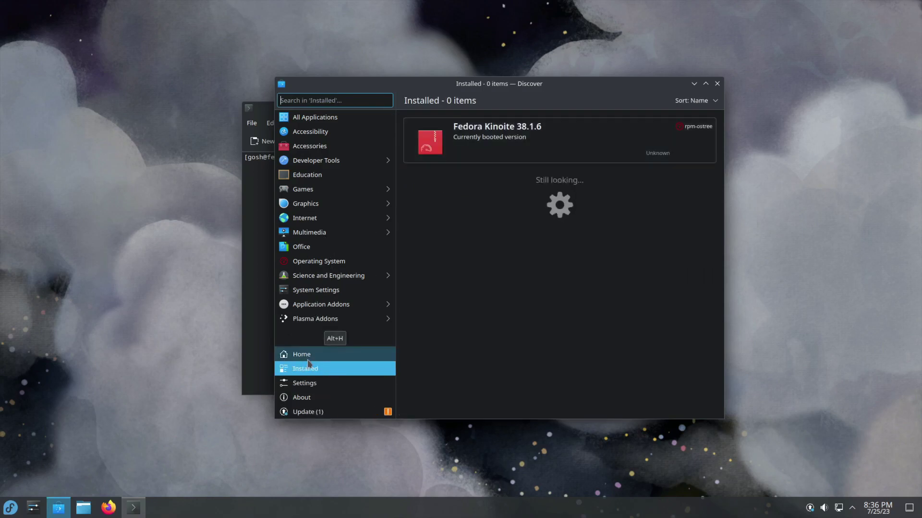
left_click(338, 360)
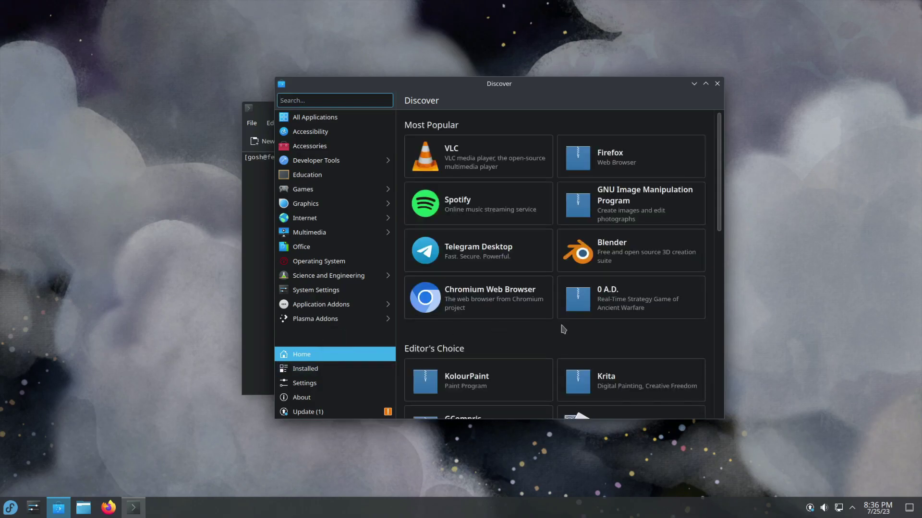
Step: Find VLC and open its details page in Discover
left_click(7, 505)
type("vlc")
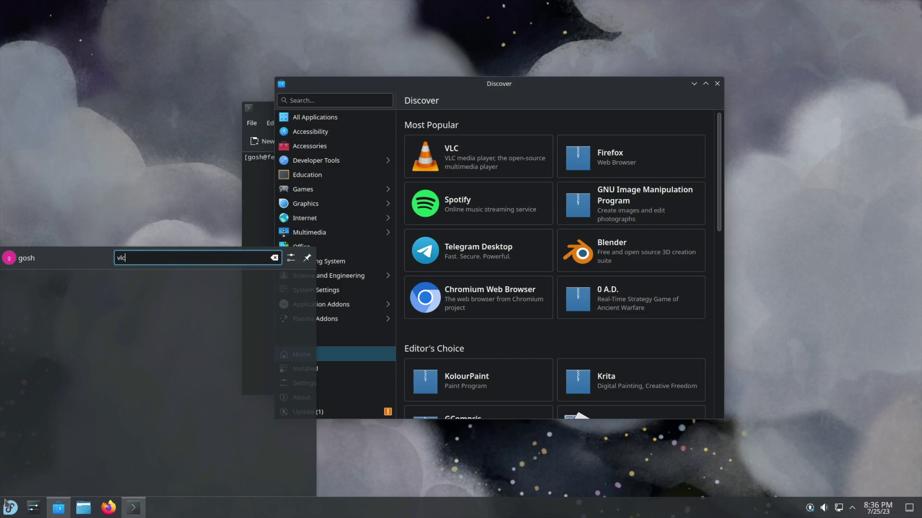
left_click(518, 104)
left_click(501, 151)
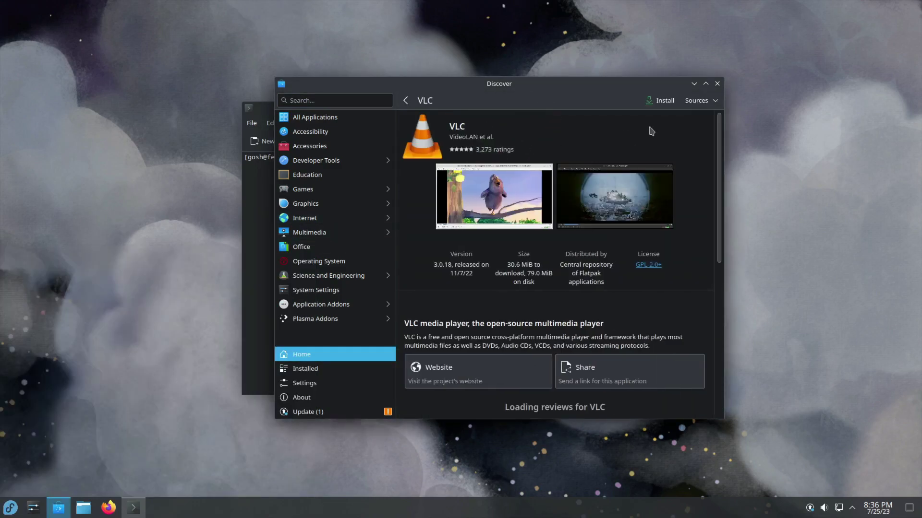
Step: Install VLC from the Flatpak repository source and watch its download progress in Tasks
left_click(712, 101)
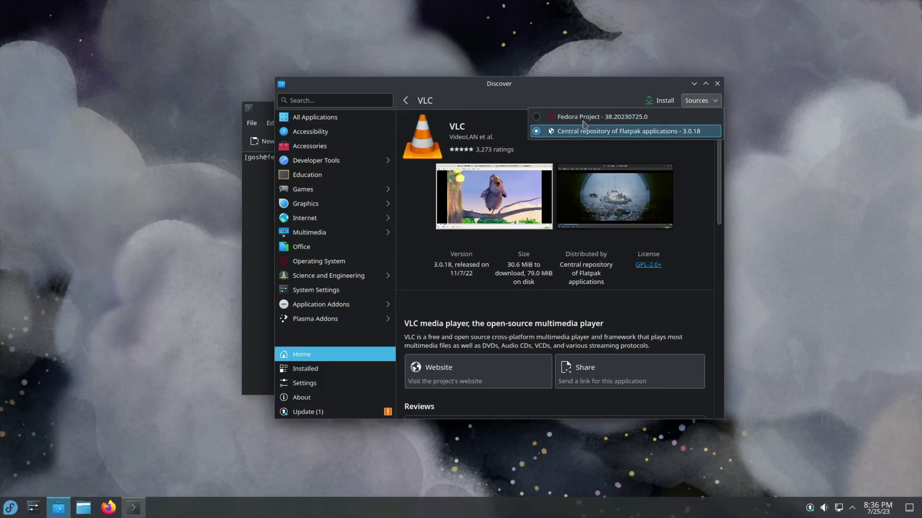
left_click(676, 154)
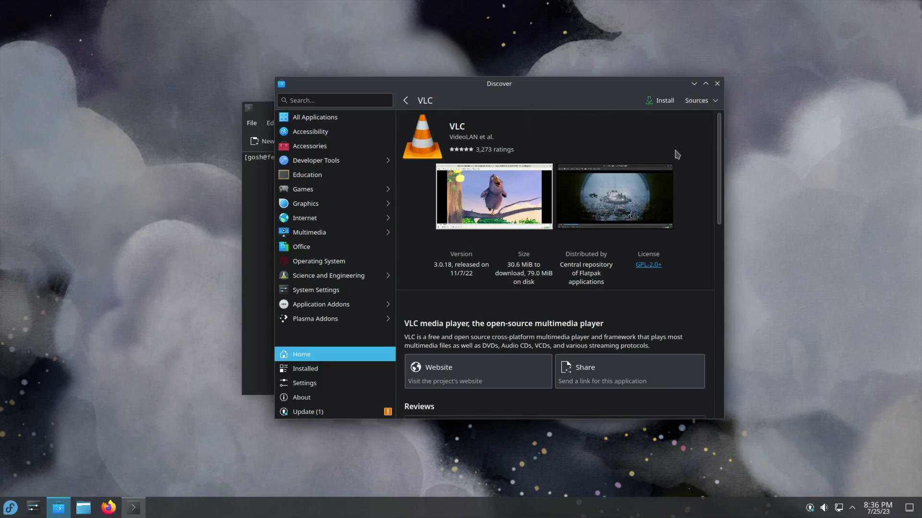
left_click(703, 100)
left_click(704, 101)
left_click(704, 101)
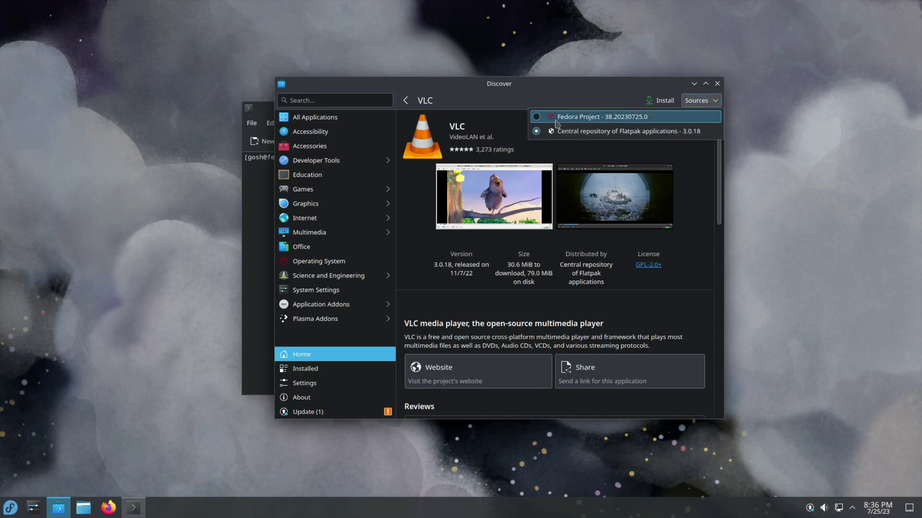
left_click(691, 182)
left_click(661, 99)
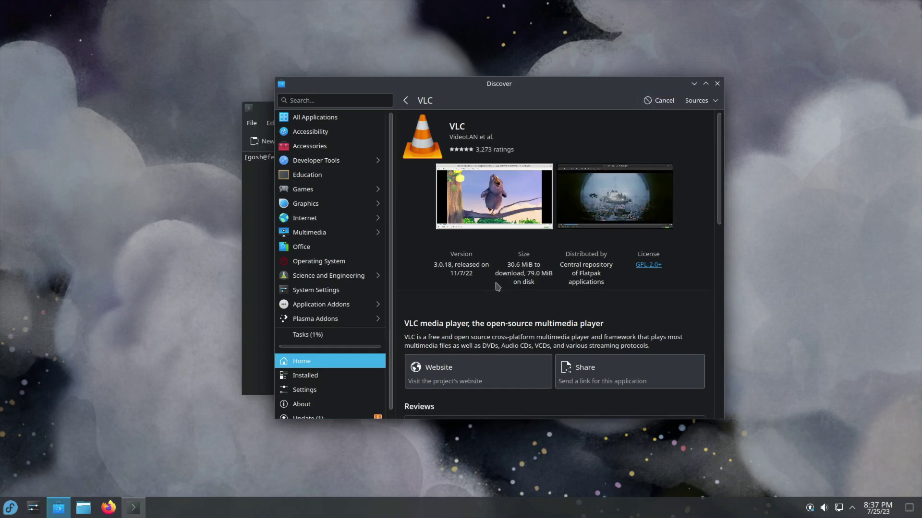
scroll(497, 287, "down", 3)
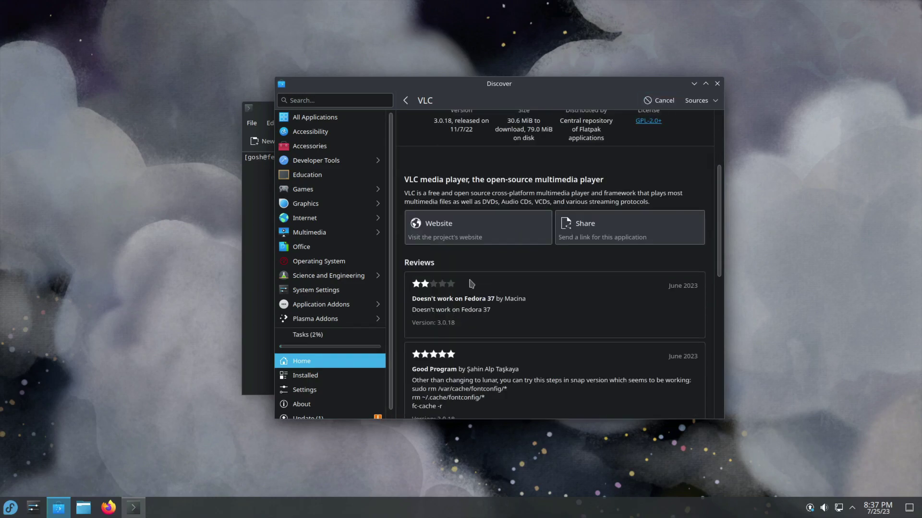
scroll(417, 272, "up", 3)
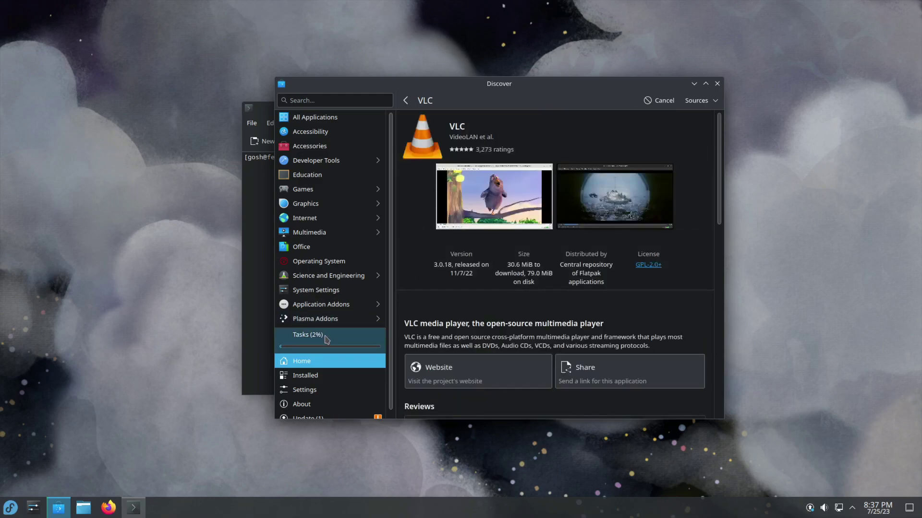
left_click(325, 340)
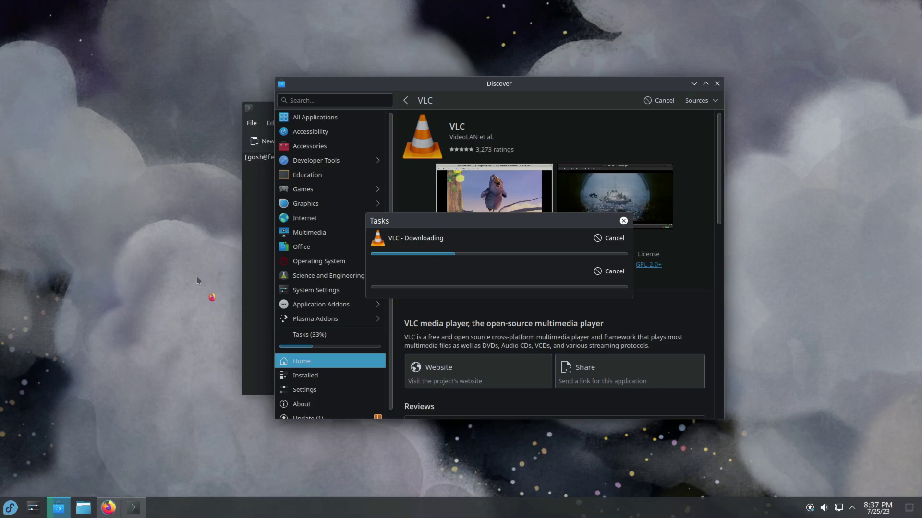
Step: Search 'microsoft edge download' and download the Linux (.rpm) package from Microsoft's Edge page, accepting the terms
type("microsoft edge")
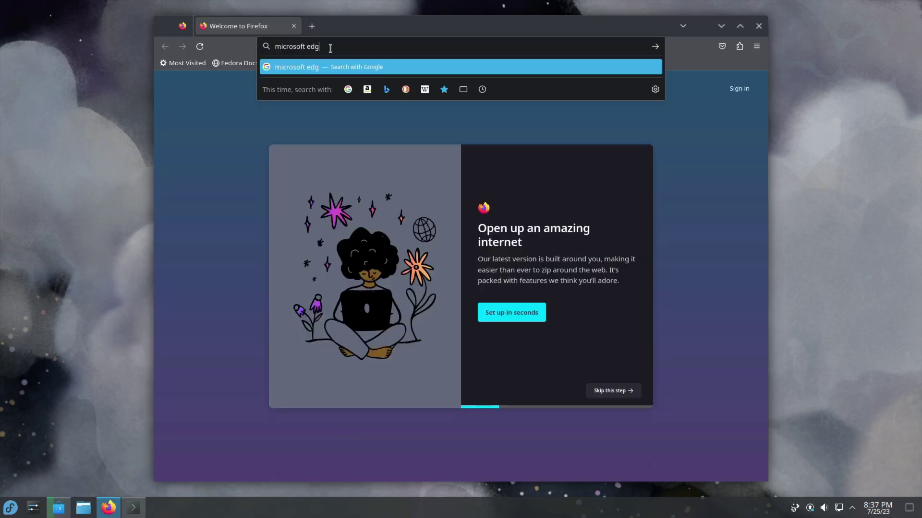
type(" download")
key("Return")
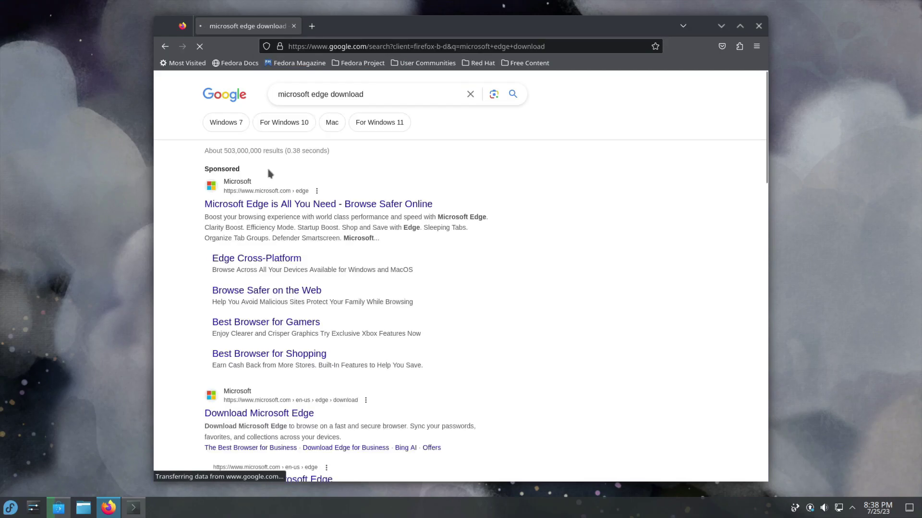
left_click(353, 228)
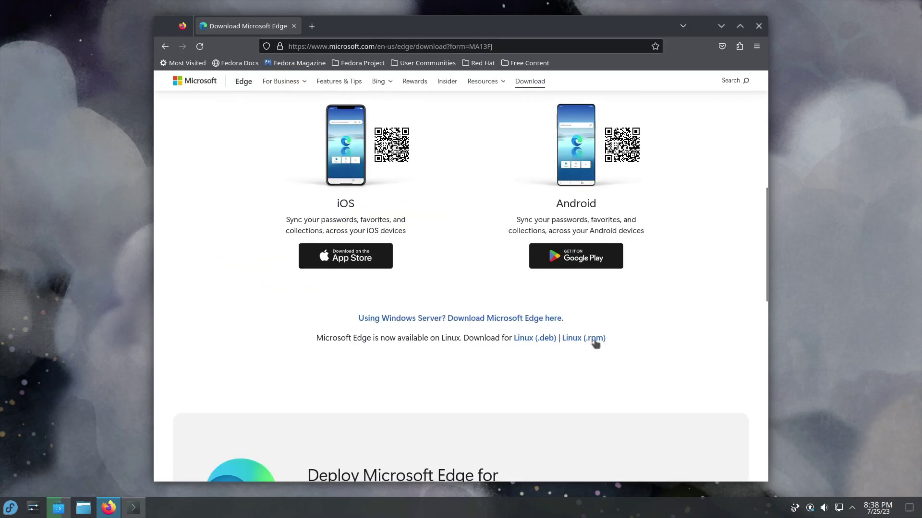
left_click(595, 339)
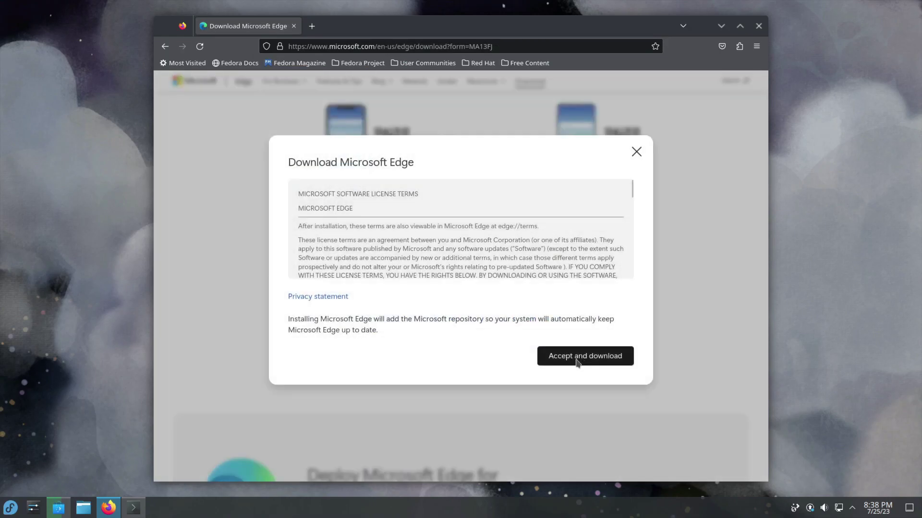
left_click(576, 360)
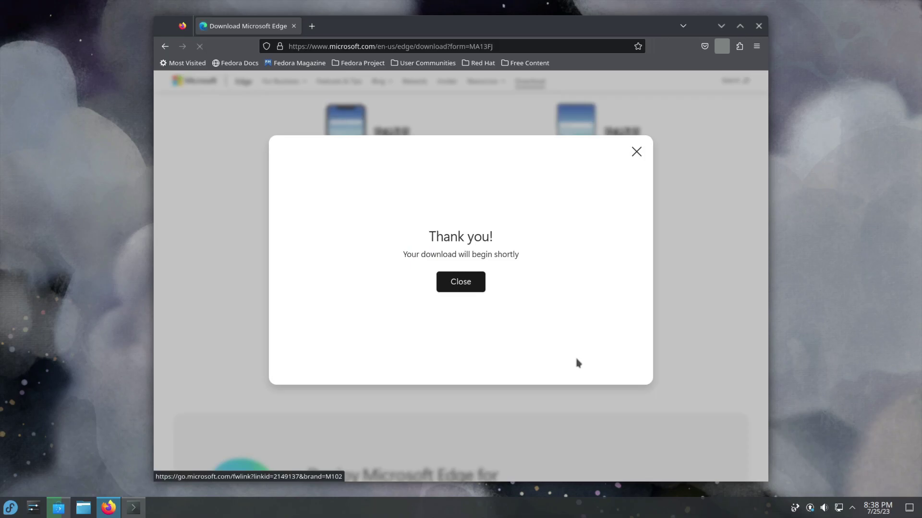
left_click(475, 285)
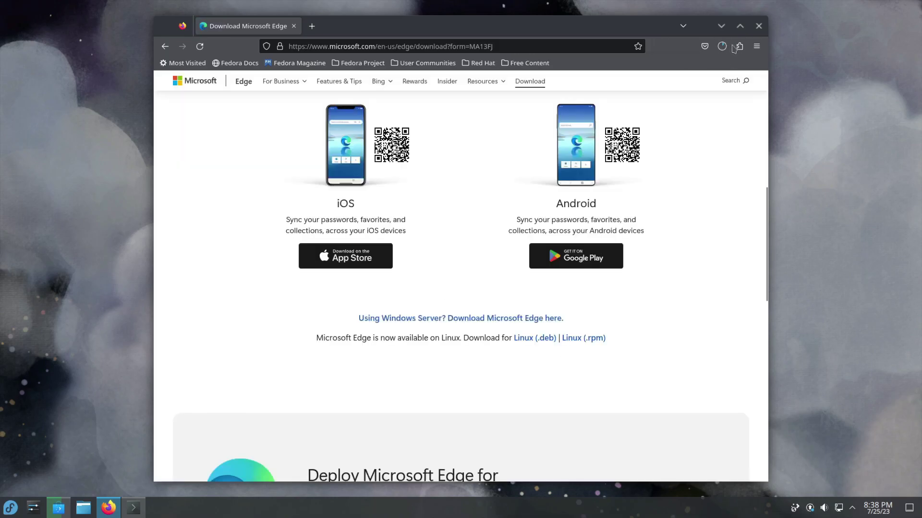
Step: Check the Edge rpm download progress, then minimize Firefox to reveal Discover
left_click(726, 48)
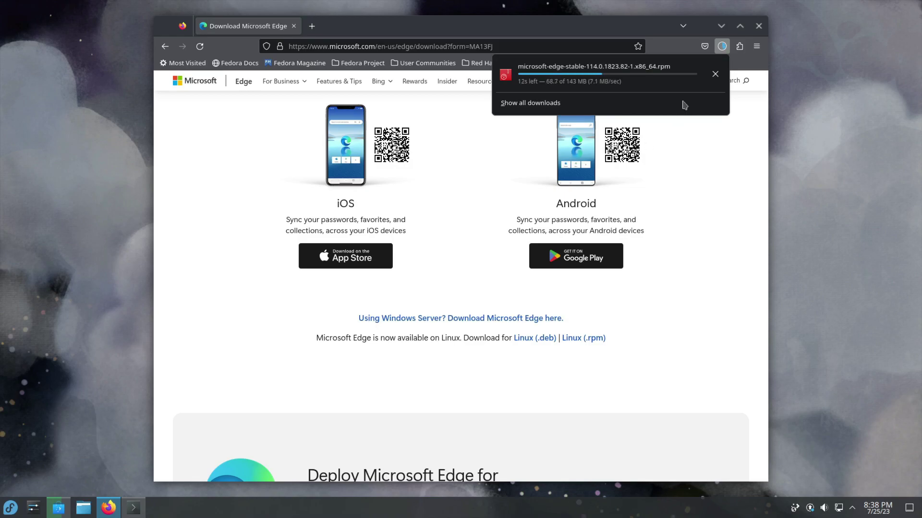
left_click(721, 25)
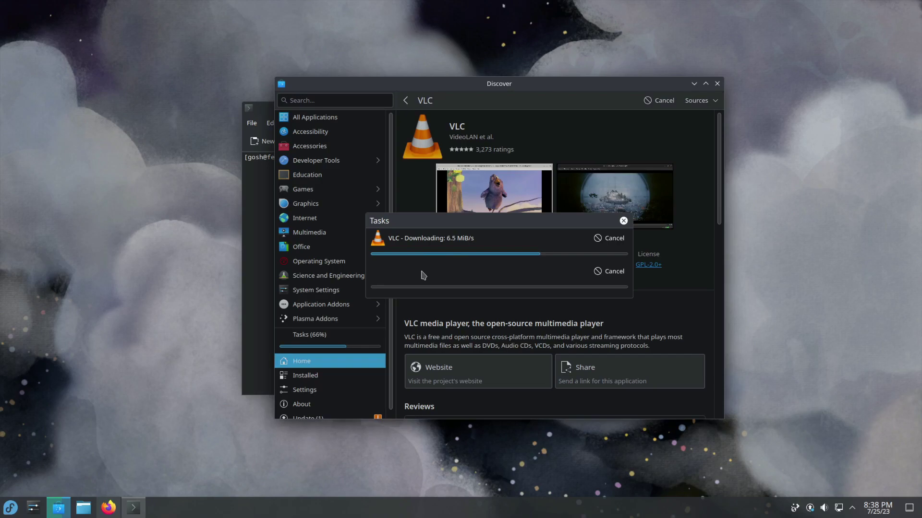
left_click(109, 507)
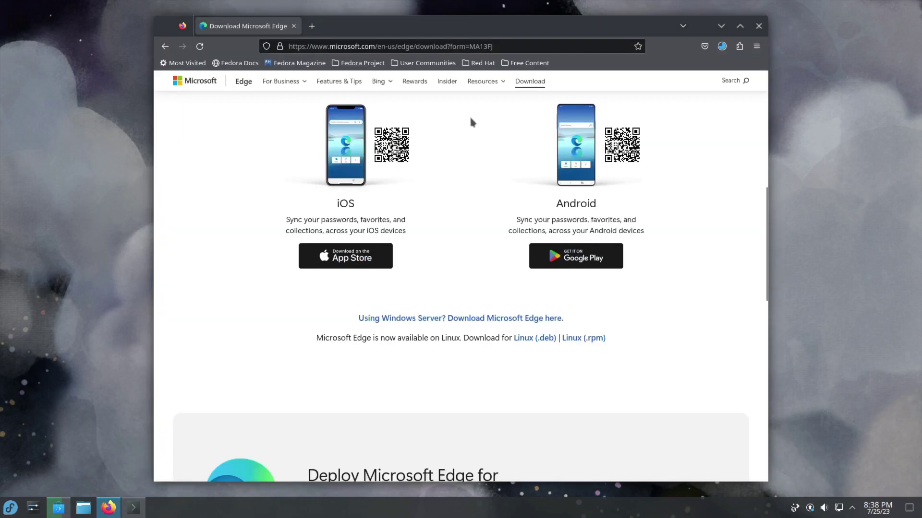
left_click(721, 25)
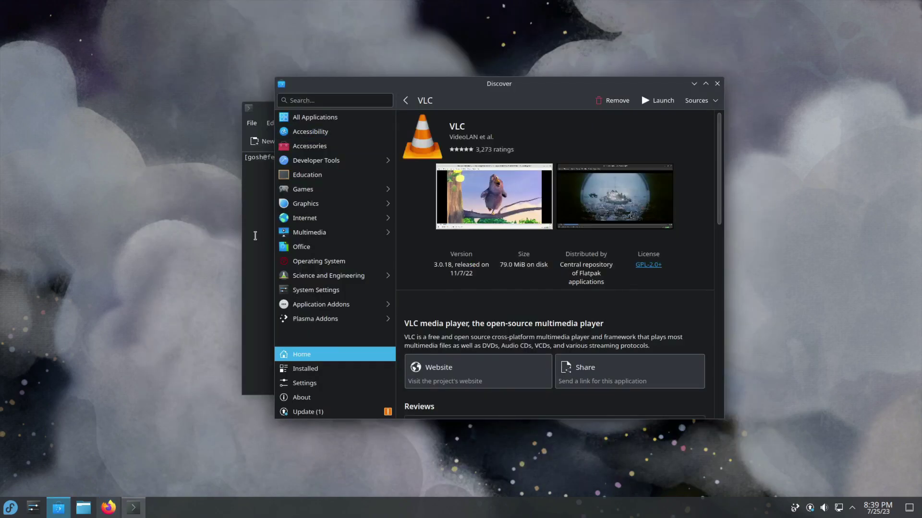
Step: Launch VLC media player from the Multimedia menu, untick its privacy option, continue, and close it
left_click(10, 509)
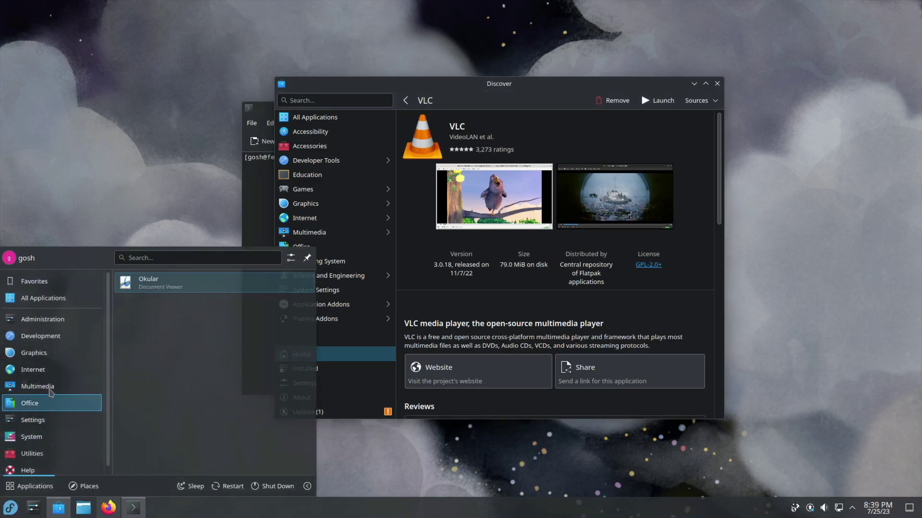
mouse_move(49, 389)
left_click(187, 291)
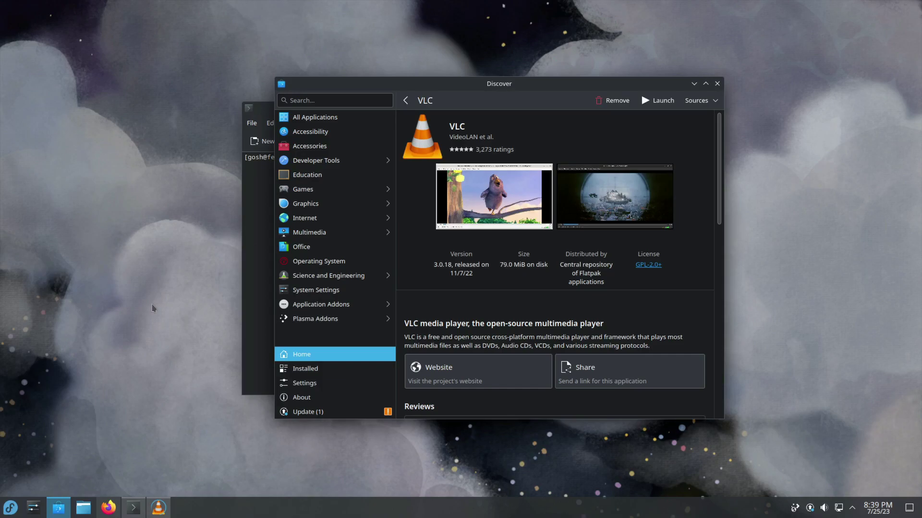
left_click(371, 317)
left_click(538, 337)
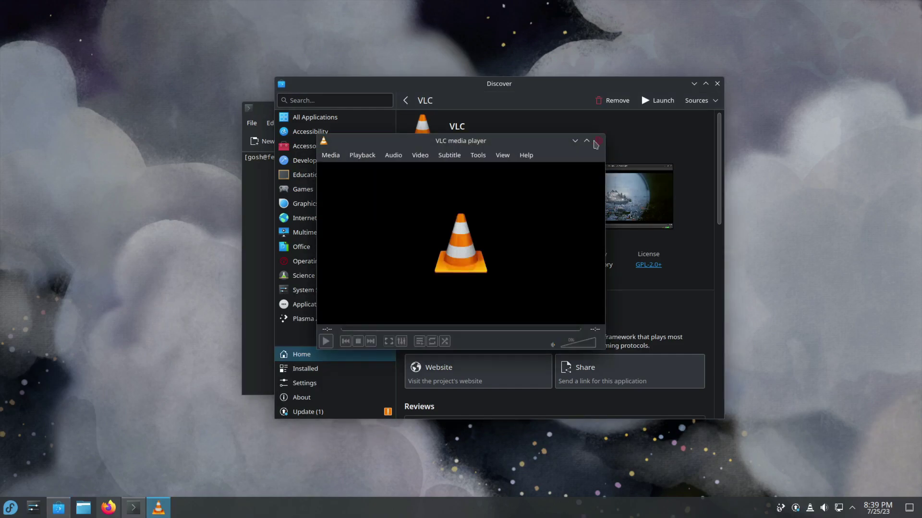
left_click(552, 140)
Step: Run wget, then create a Fedora 38 toolbox container with 'toolbox create', confirming the image download
left_click(267, 210)
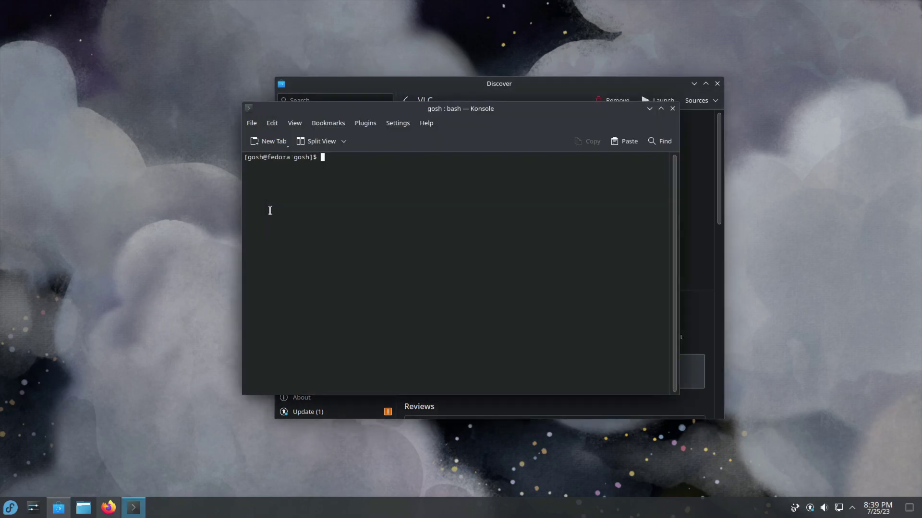
type("wget")
key("Return")
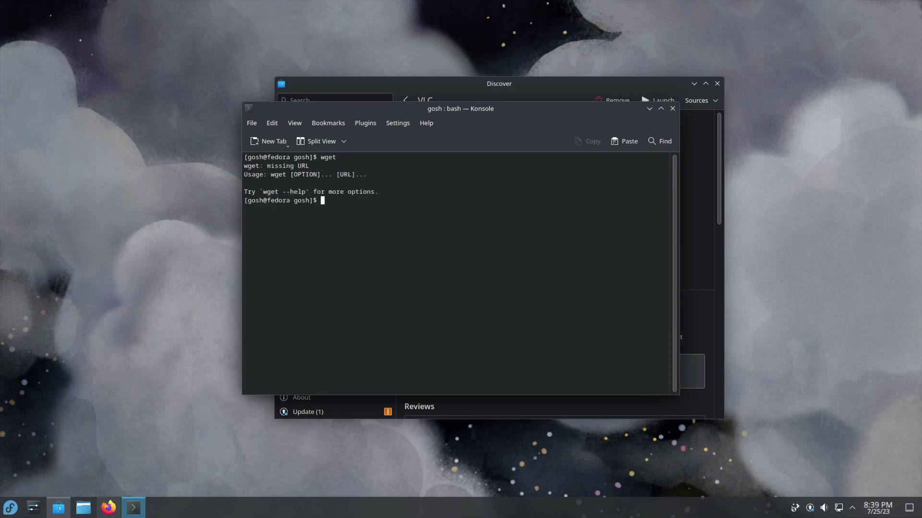
type("toolbox create")
key("Return")
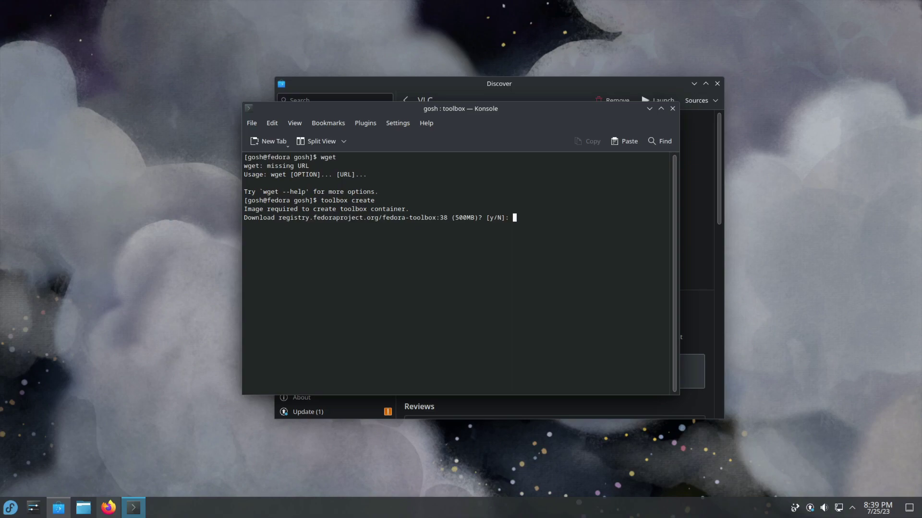
type("y")
key("Return")
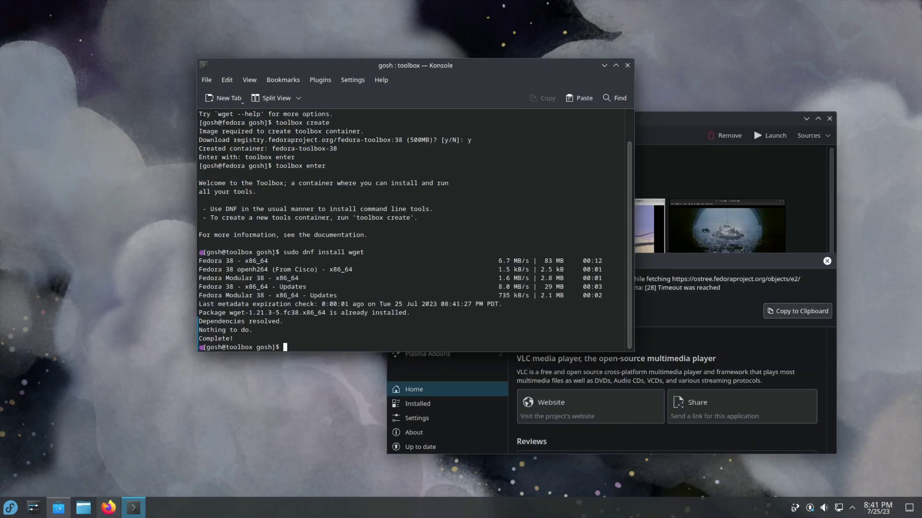
Step: Run 'sudo dnf install curl' in the toolbox, finding curl already installed, then clear the screen
type("sudo dnf install curl")
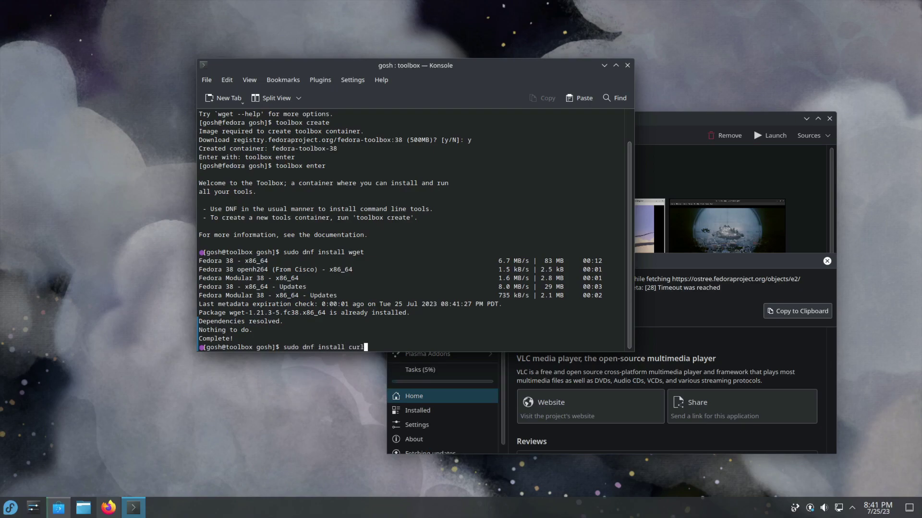
key("Return")
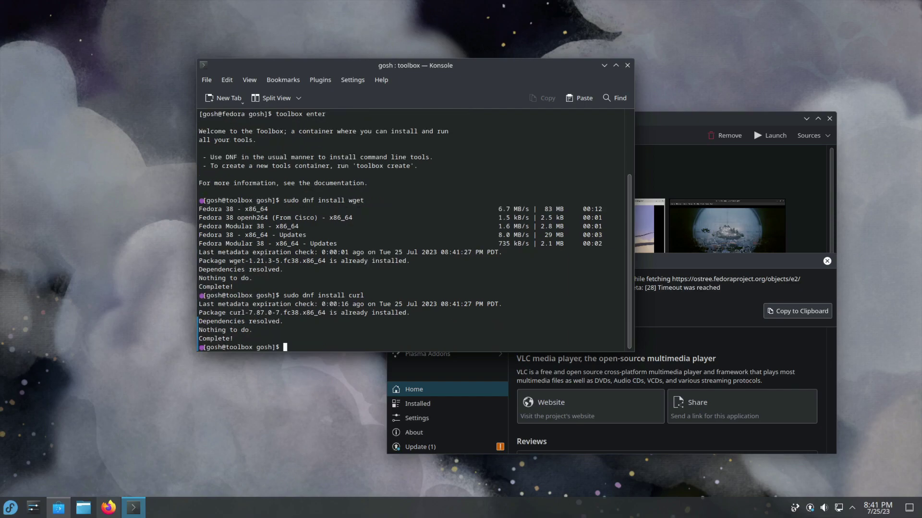
type("ckear")
key("Return")
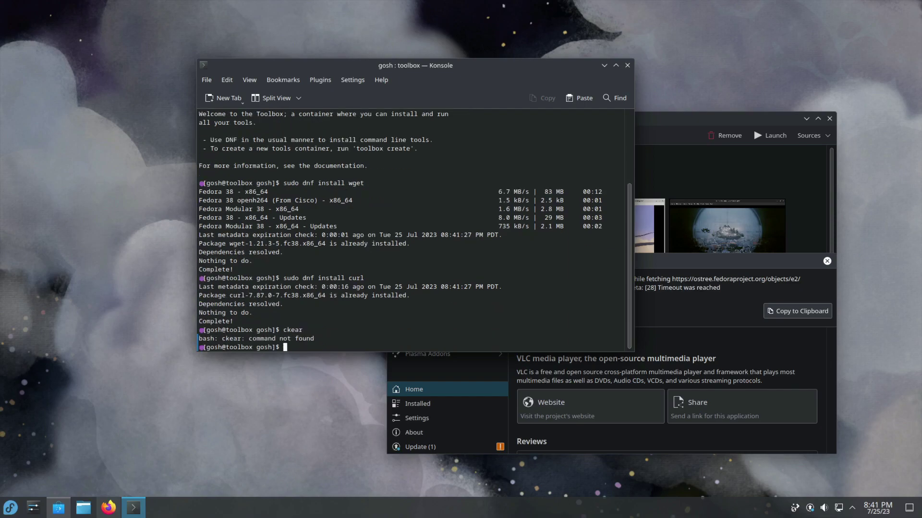
type("clear")
key("Return")
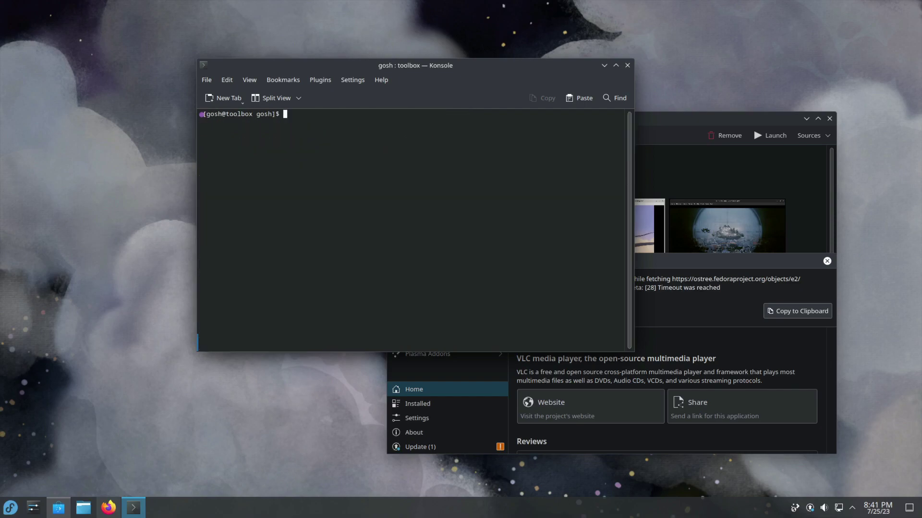
Step: Test that wget and curl run inside the toolbox, then clear the screen
type("wget")
key("Return")
type("ci")
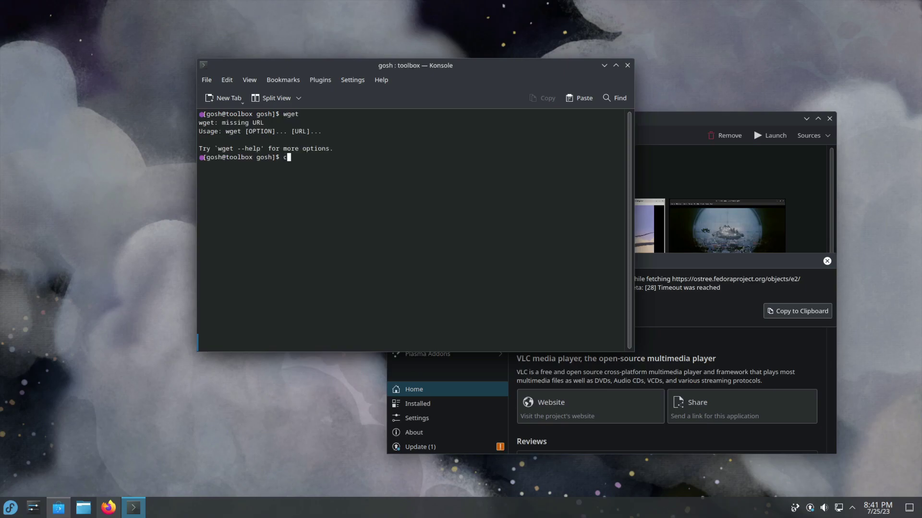
key("BackSpace")
key("BackSpace")
type("curl")
key("Return")
type("clear")
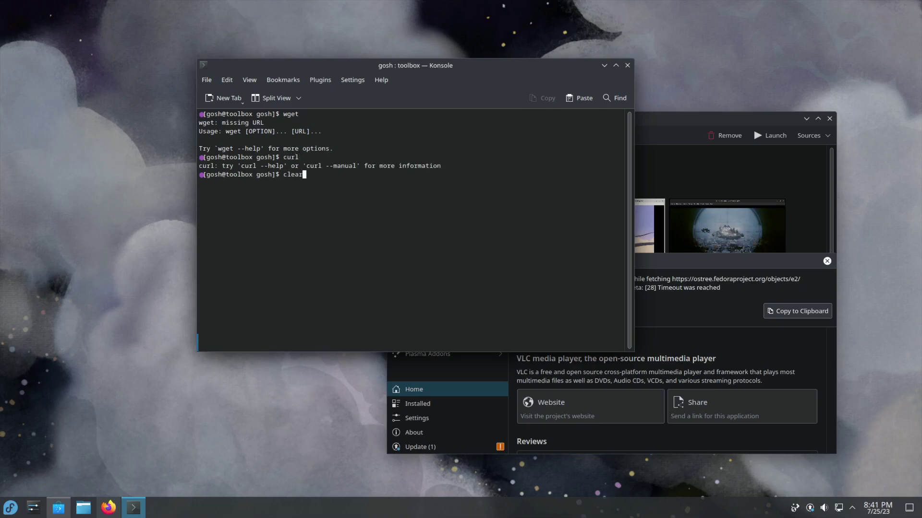
key("Return")
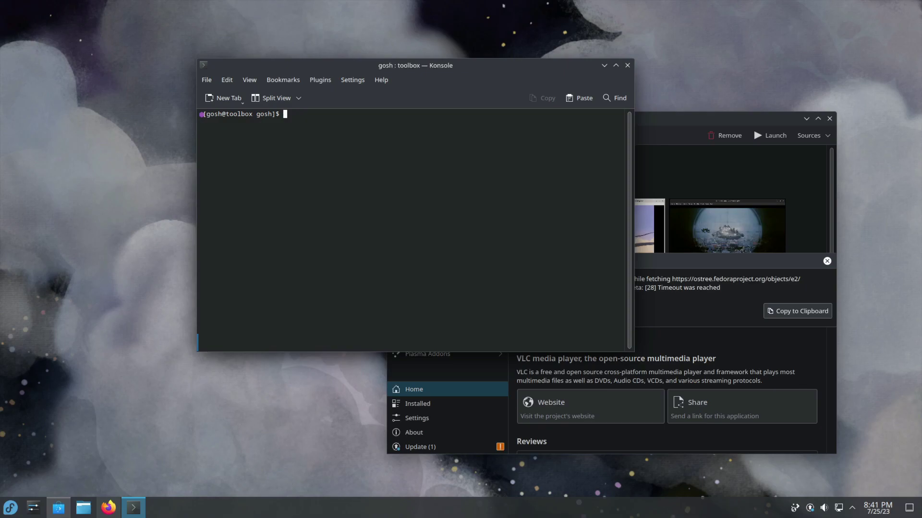
Step: Install duf with 'sudo dnf install duf', confirming with y, then run duf to show disk usage
type("sudo dnf")
key("BackSpace")
key("BackSpace")
key("BackSpace")
key("BackSpace")
key("BackSpace")
key("BackSpace")
key("BackSpace")
key("BackSpace")
key("BackSpace")
type("sudo dnf install duf")
key("Return")
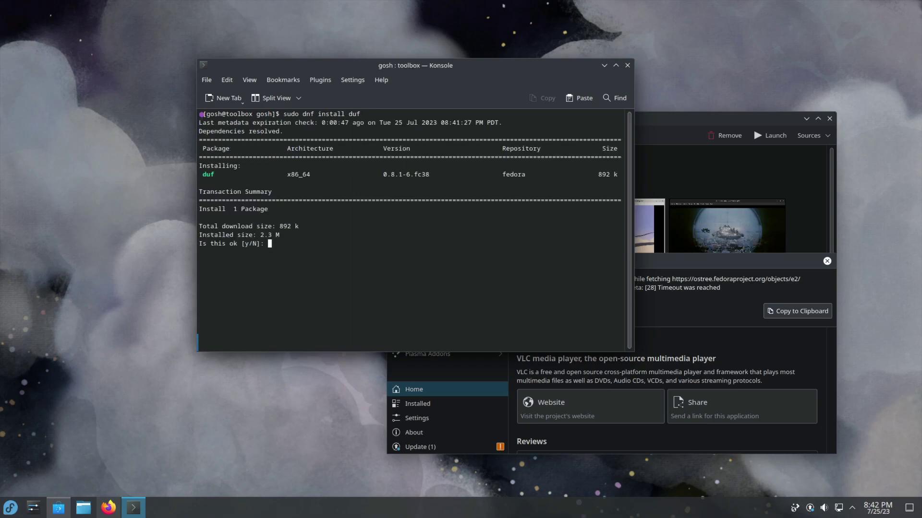
type("y")
key("Return")
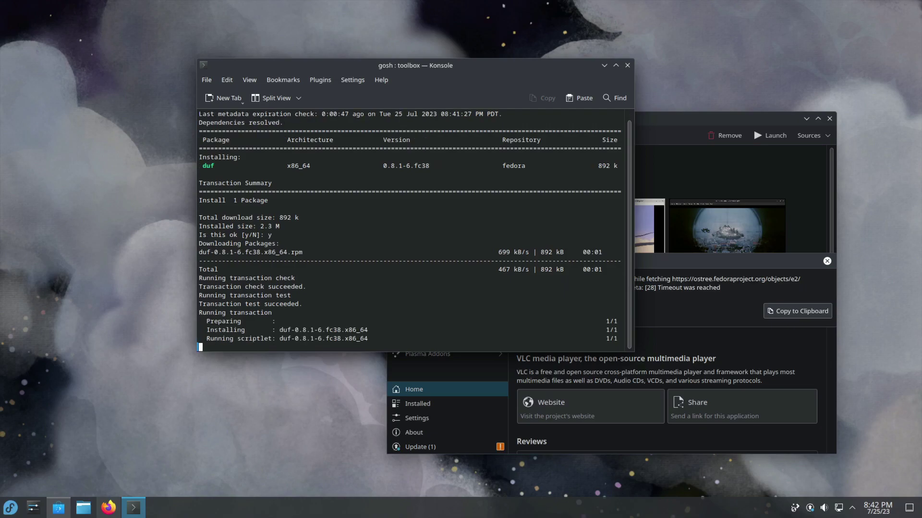
type("duf")
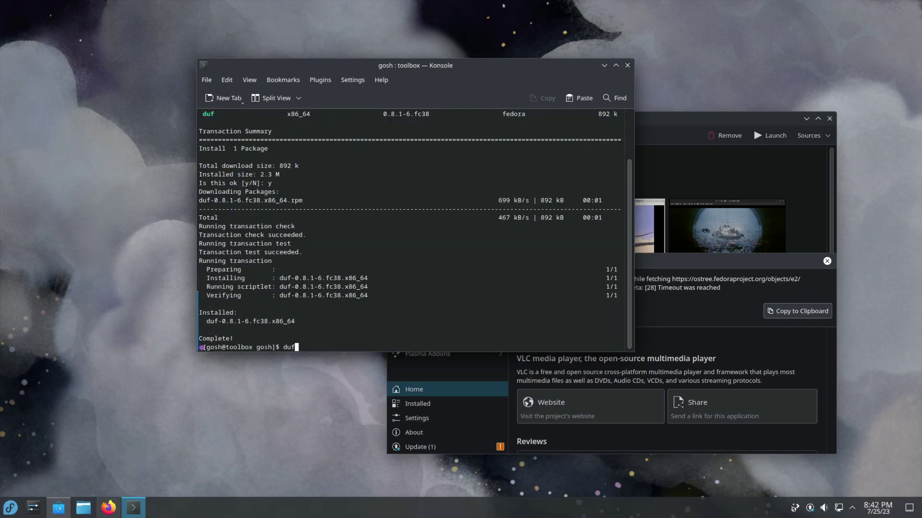
key("Return")
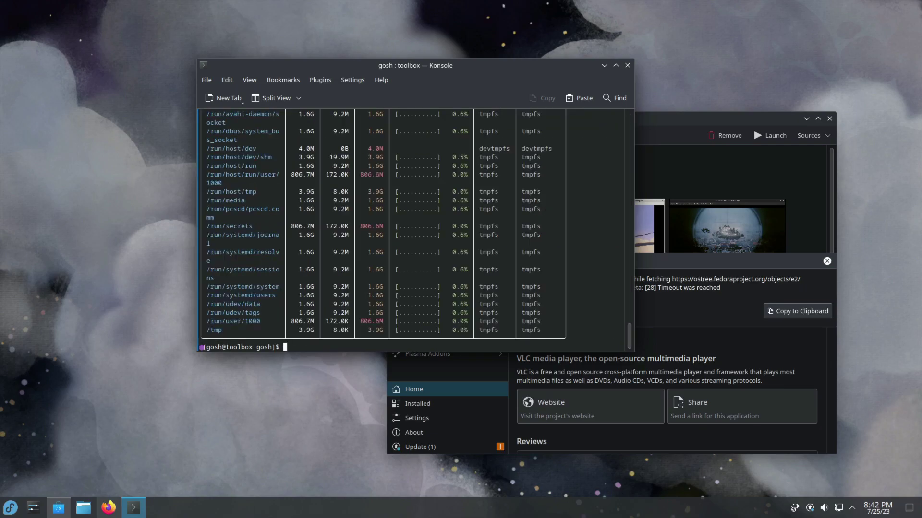
Step: Exit the toolbox and try running and installing duf on the host, then clear the screen
type("exit")
key("Return")
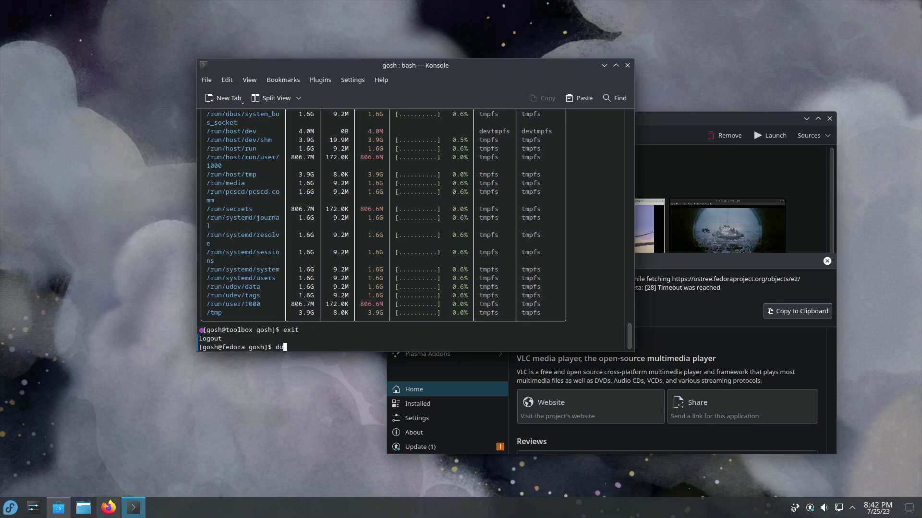
type("duf")
key("Return")
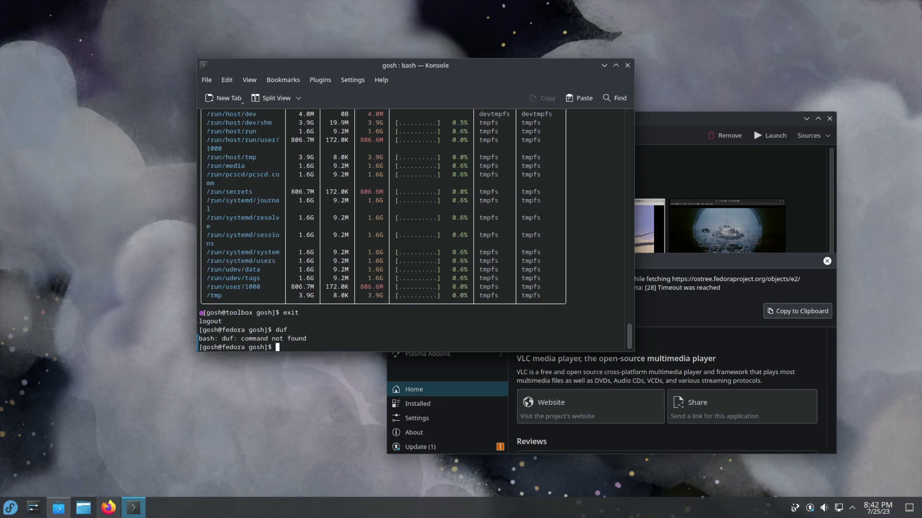
type("sudo dnf install duf")
key("Return")
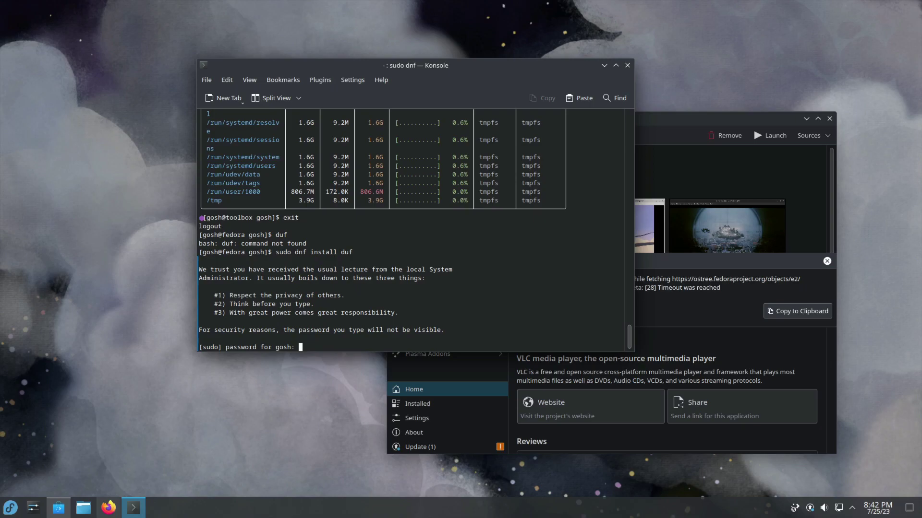
key("Return")
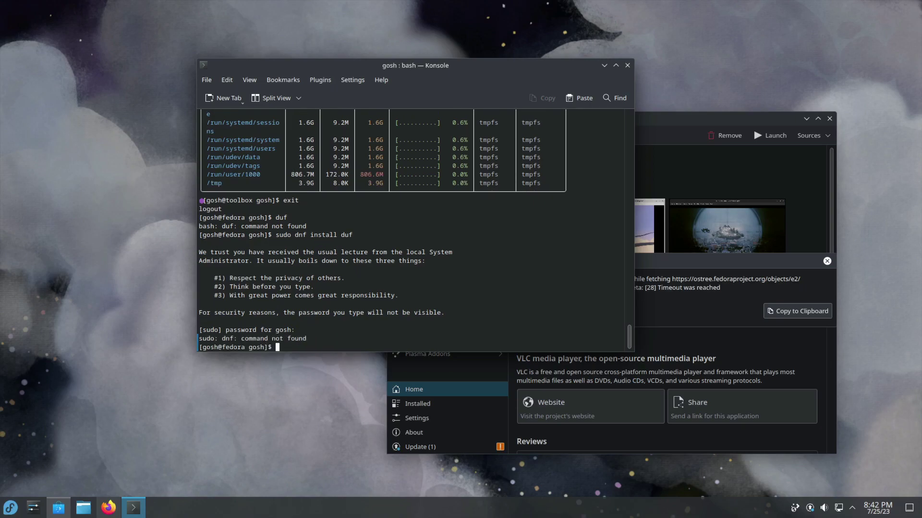
type("clear")
key("Return")
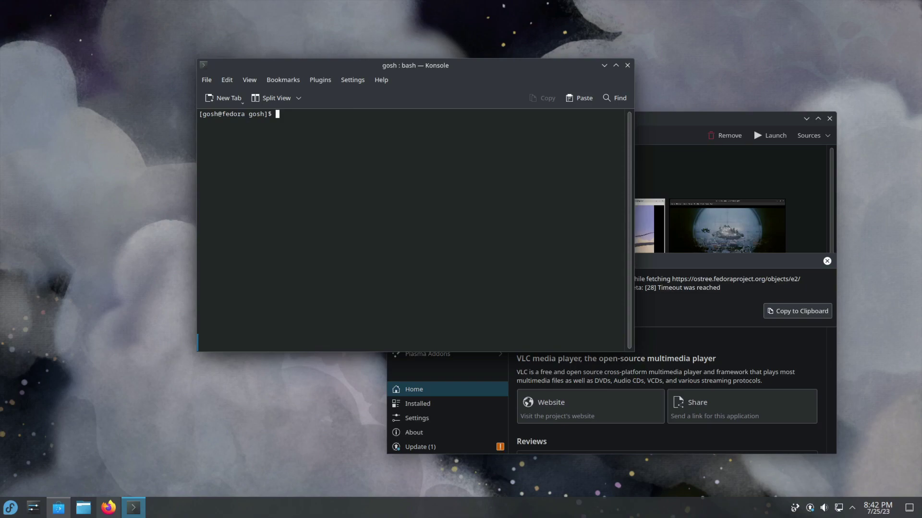
Step: Re-enter the toolbox to run duf successfully, exit again, close Konsole, and move Discover aside
type("toolbox ente")
type("r")
key("Return")
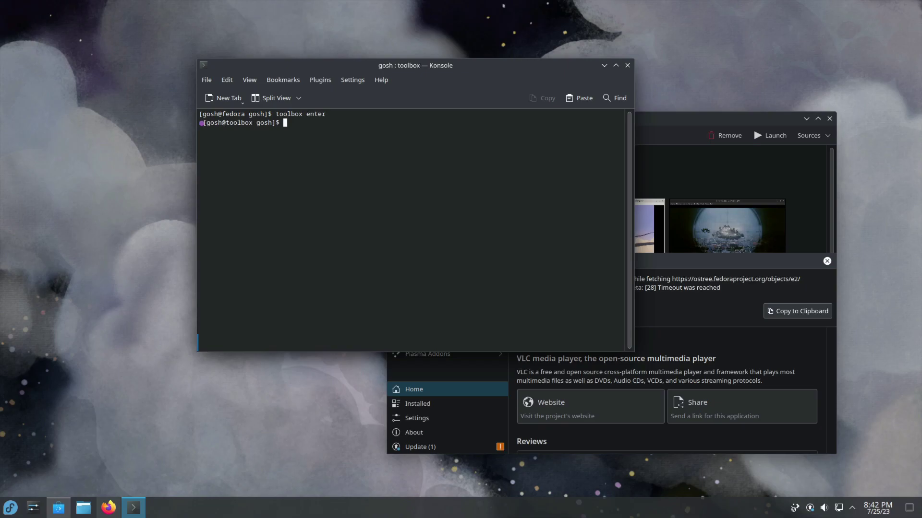
type("duf")
key("Return")
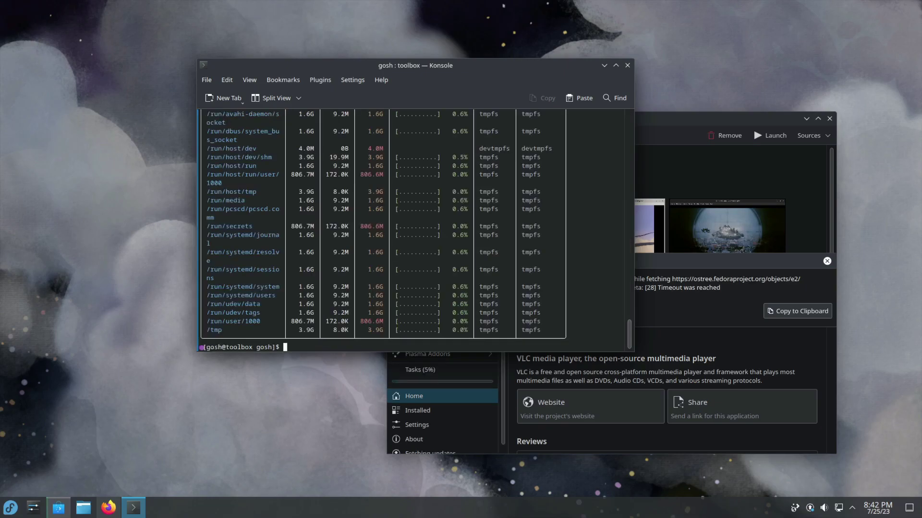
type("exit")
key("Return")
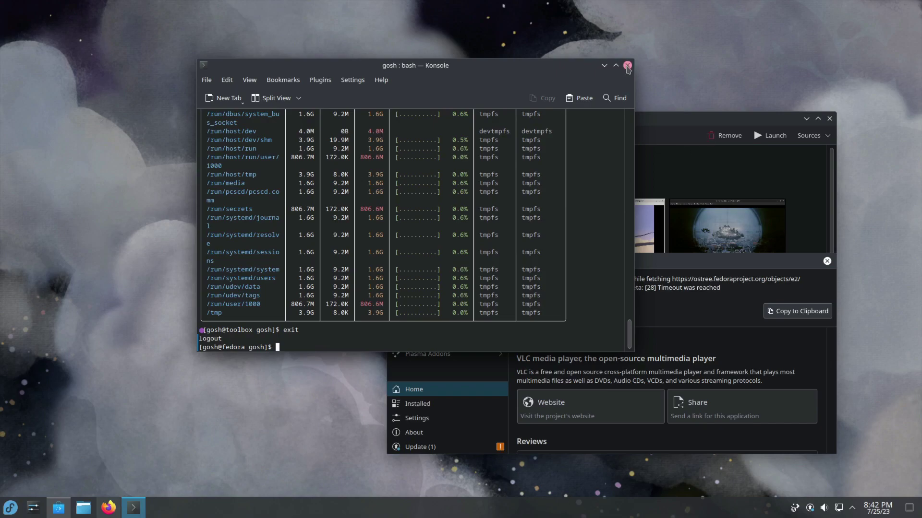
left_click(626, 65)
left_click_drag(590, 127, 496, 103)
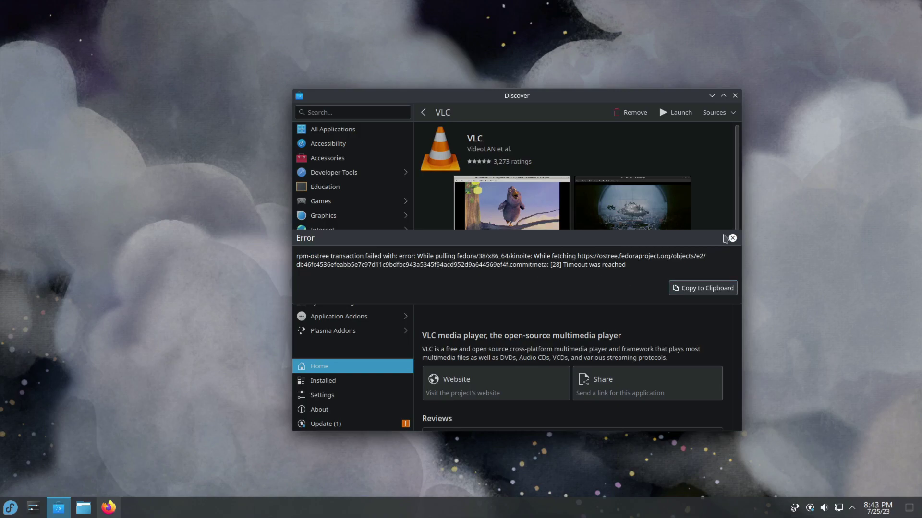
Step: Dismiss the rpm-ostree timeout error, view the one pending update, then close Discover
left_click(732, 238)
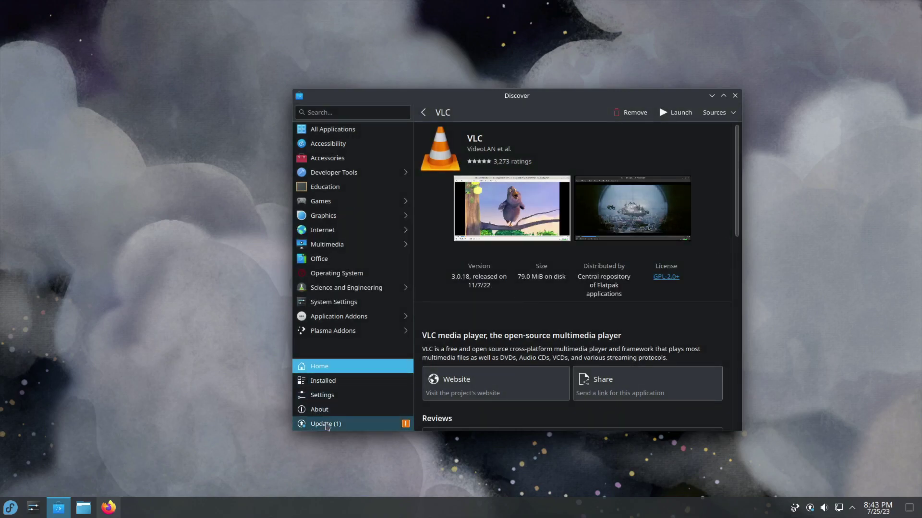
left_click(326, 424)
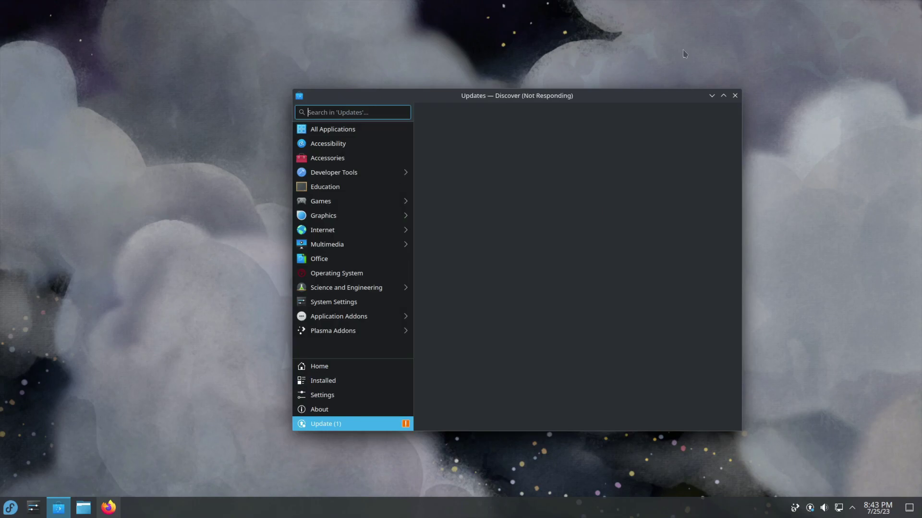
left_click(736, 98)
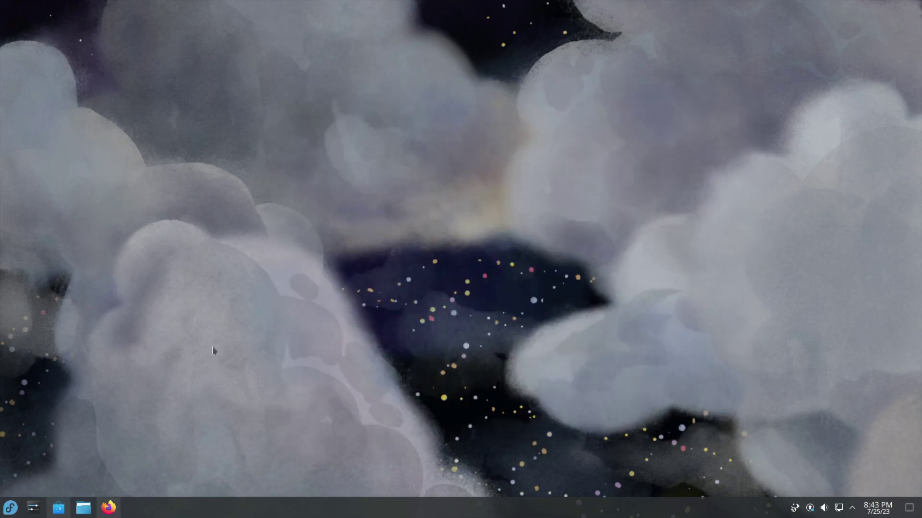
Step: Open Konsole with Ctrl+Alt+T and run 'rpm-ostree refresh-md' to refresh all repository metadata
left_click(10, 512)
key("ctrl+alt+t")
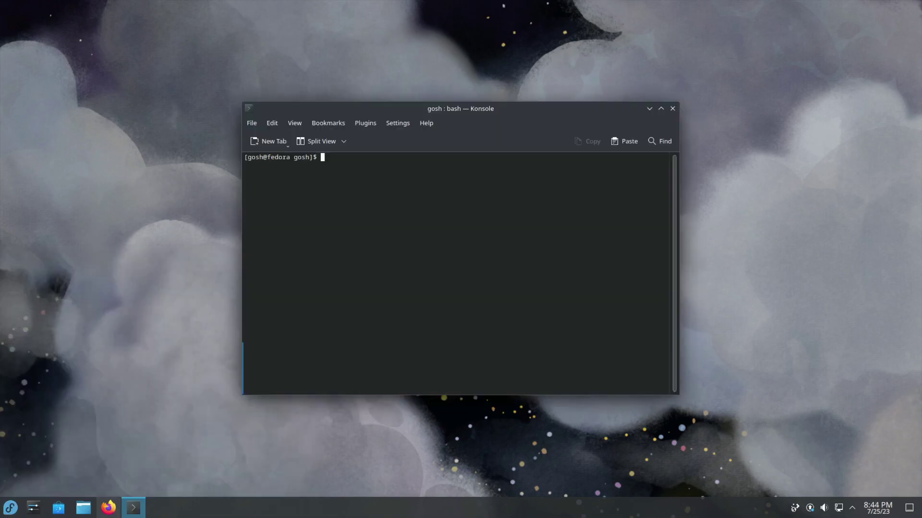
type("rpm-ostreer")
key("BackSpace")
type("refresh")
type("-m")
type("d")
key("Return")
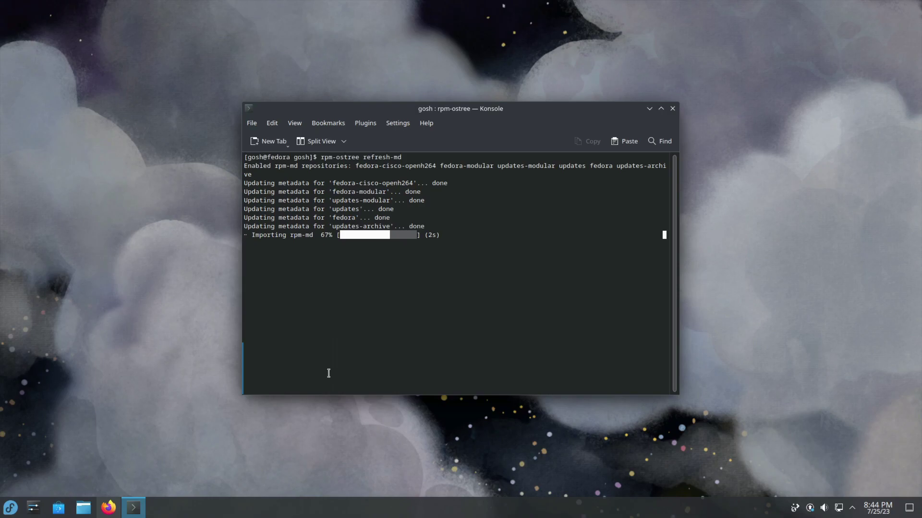
left_click(172, 421)
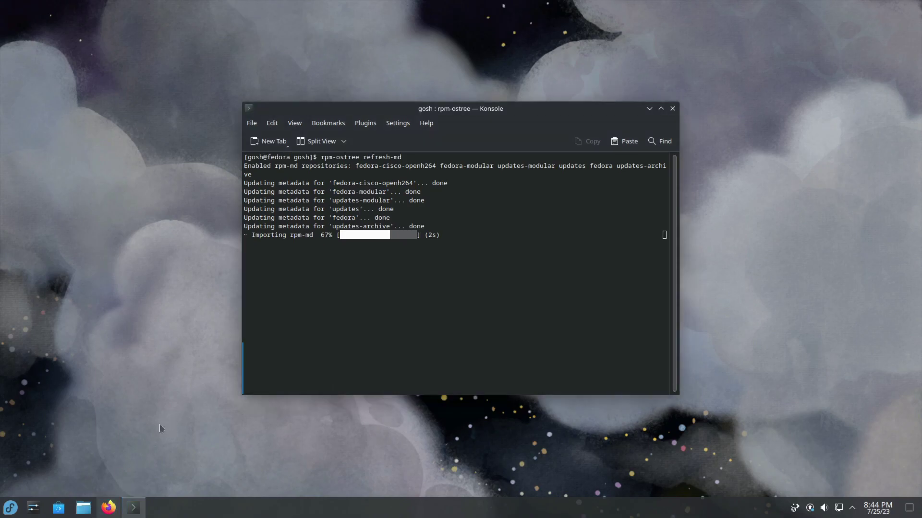
left_click(133, 507)
Step: Check the working directory, move into Downloads and list its files
type("pwd")
key("Return")
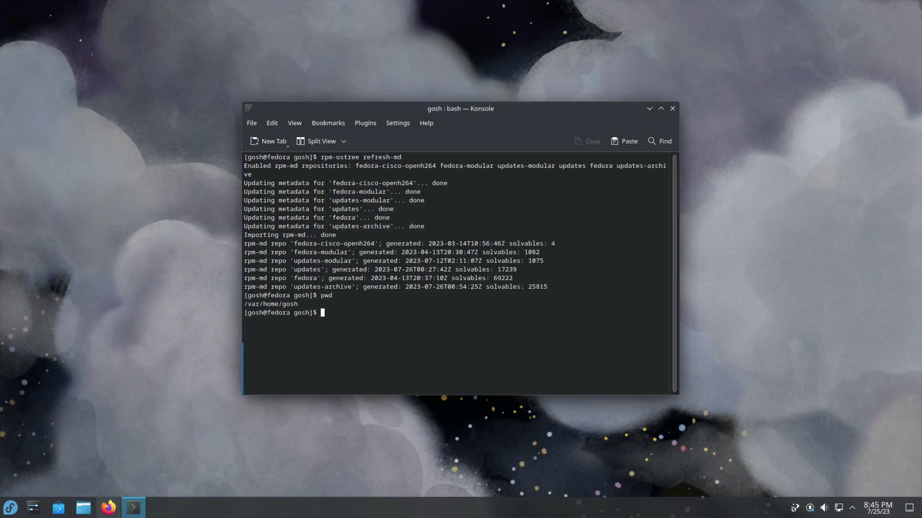
type("cd Downloads/")
key("Return")
type("ls")
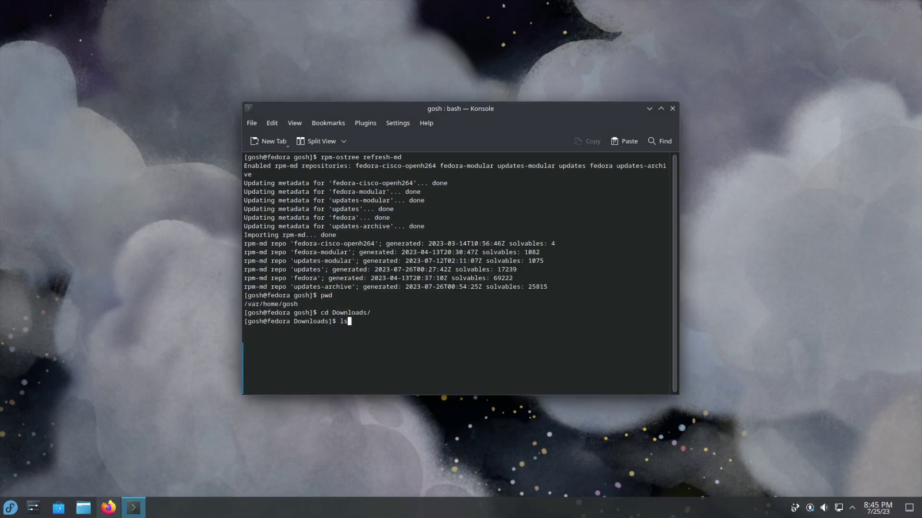
key("Return")
type("clear")
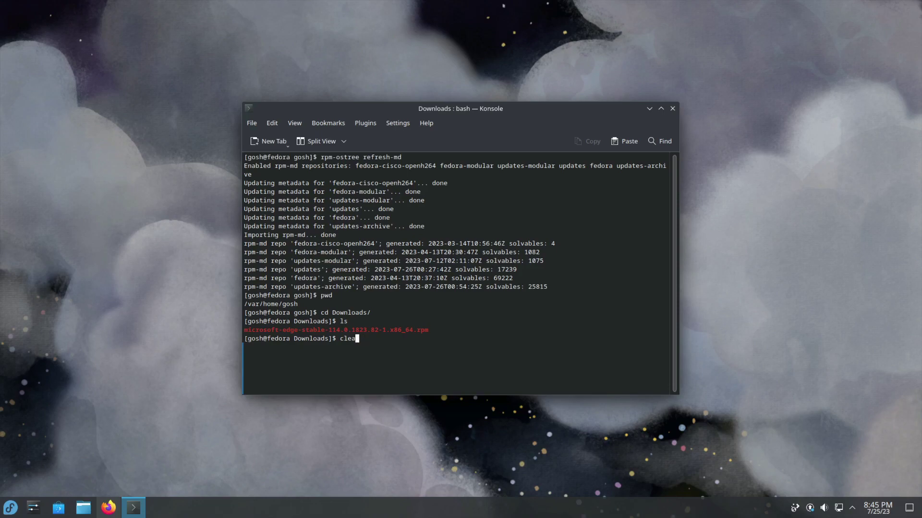
key("BackSpace")
key("BackSpace")
key("BackSpace")
key("BackSpace")
key("BackSpace")
Step: Layer the Microsoft Edge RPM with rpm-ostree install, then reboot with systemctl reboot
type("rpm-ostree install microsoft")
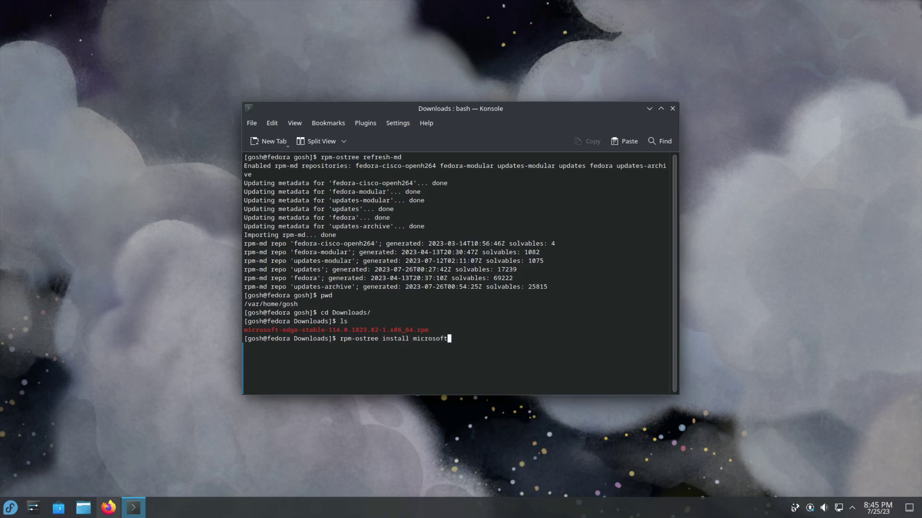
type("-ed")
key("Tab")
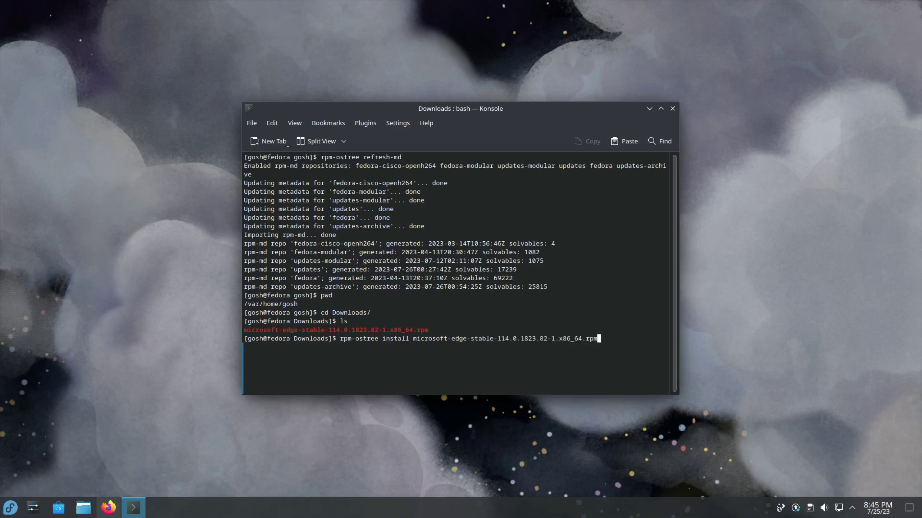
key("Return")
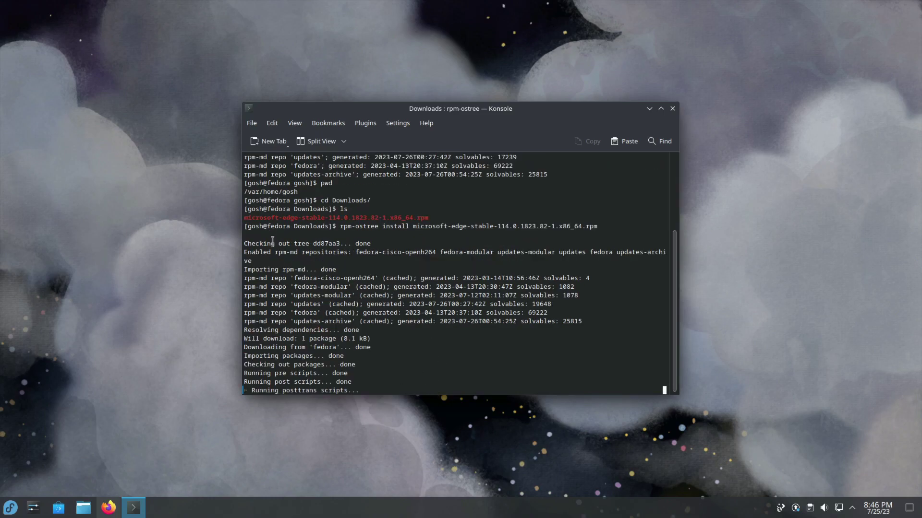
left_click_drag(268, 244, 424, 262)
left_click(473, 350)
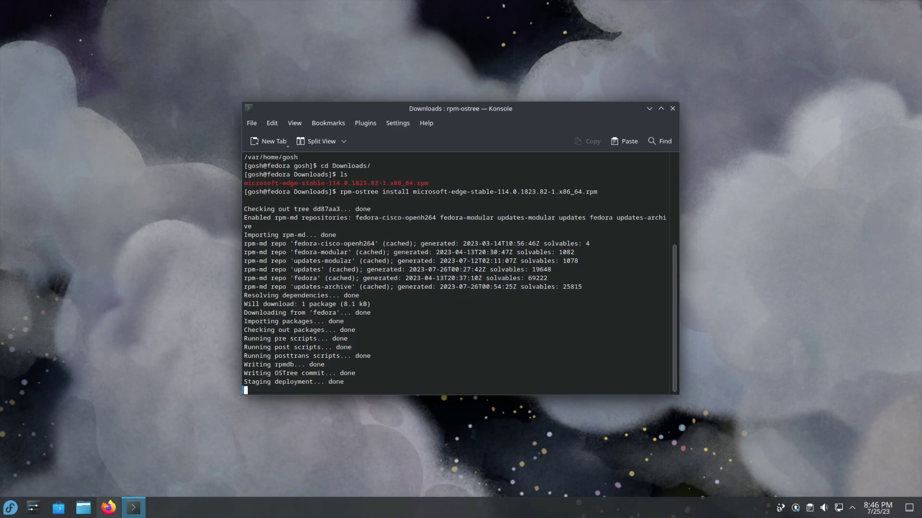
key("Return")
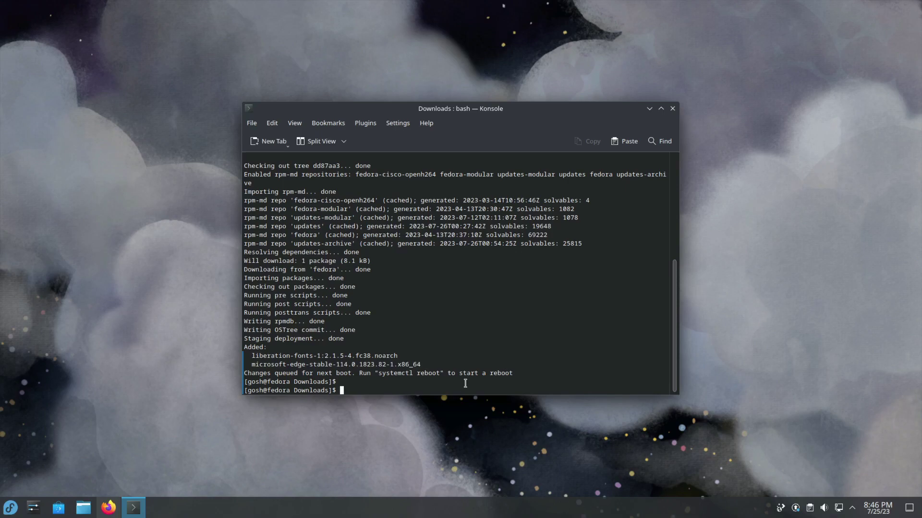
type("systemctl reboot")
key("Return")
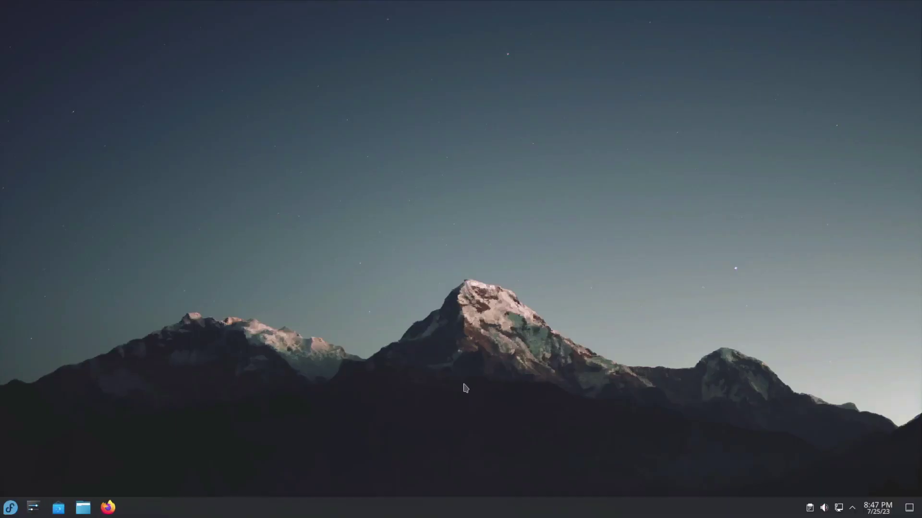
Step: Launch Microsoft Edge from the launcher's Internet category
left_click(12, 509)
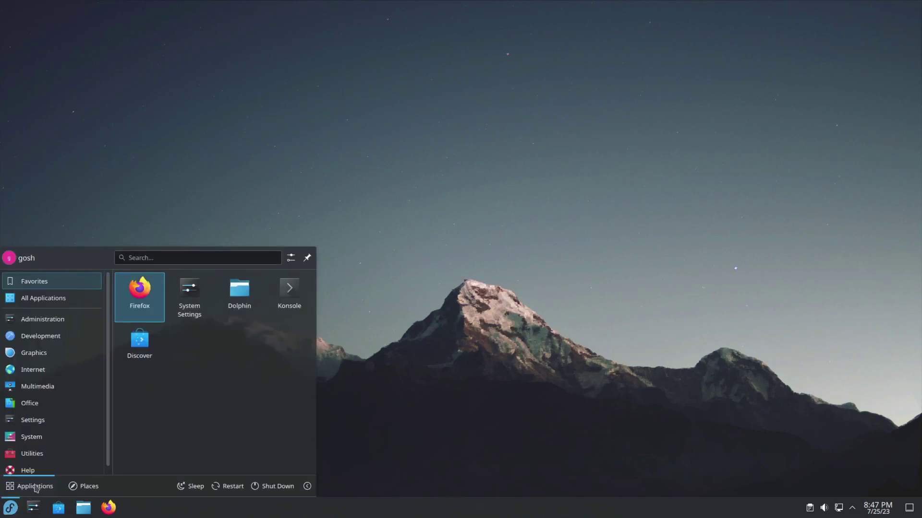
left_click(42, 374)
left_click(159, 367)
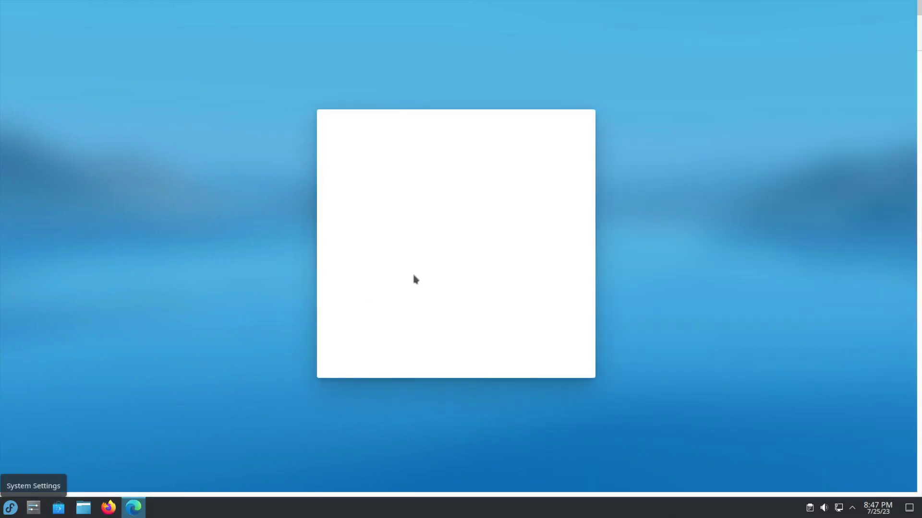
Step: Close Microsoft Edge from its taskbar menu and start Discover
left_click(133, 507)
right_click(133, 507)
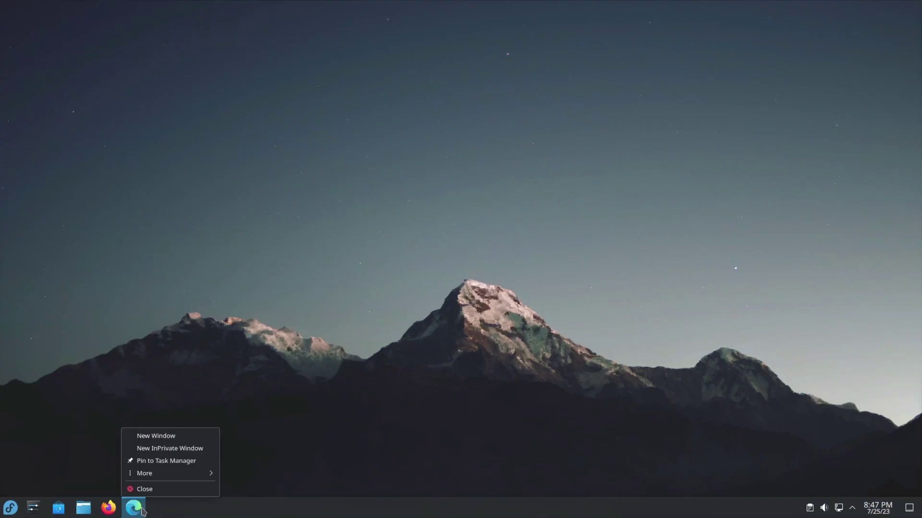
left_click(150, 489)
key("super")
left_click(239, 288)
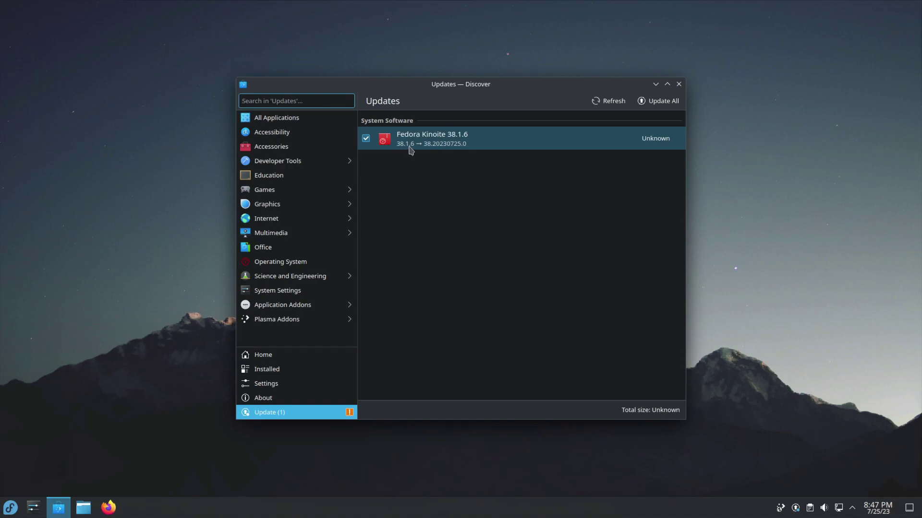
Step: Apply the Fedora Kinoite 38.20230725.0 update with Update All and confirm the restart
left_click(661, 101)
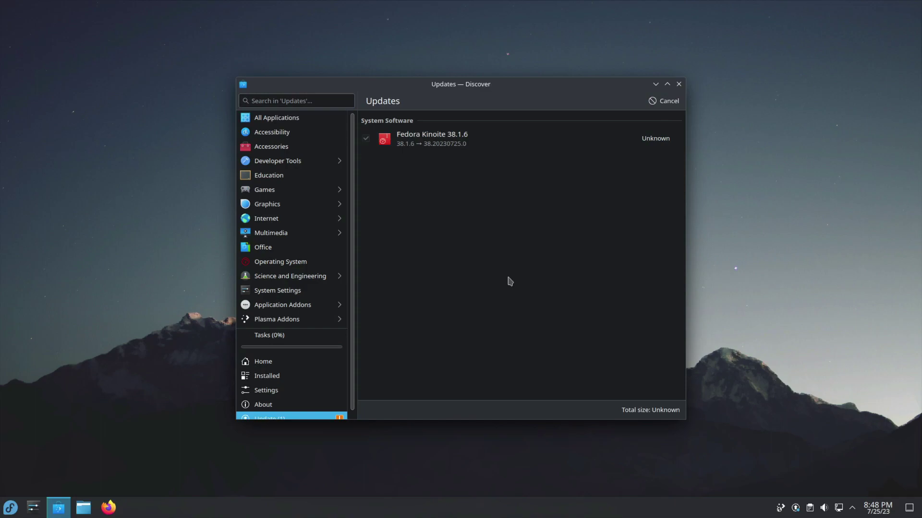
scroll(308, 355, "down", 1)
left_click(294, 331)
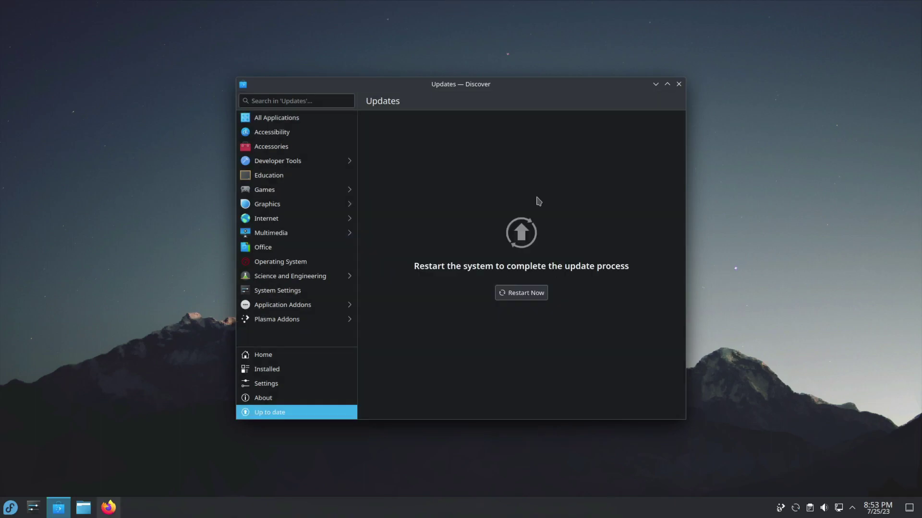
left_click(508, 296)
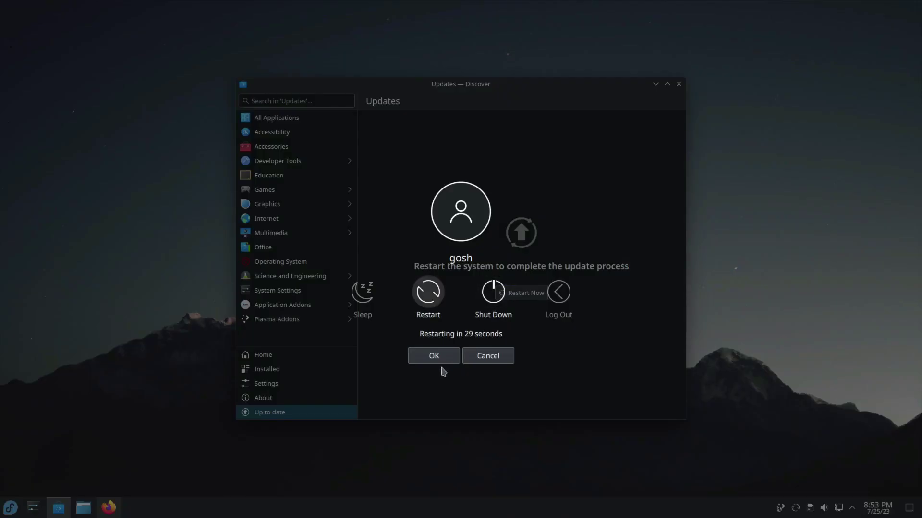
left_click(426, 298)
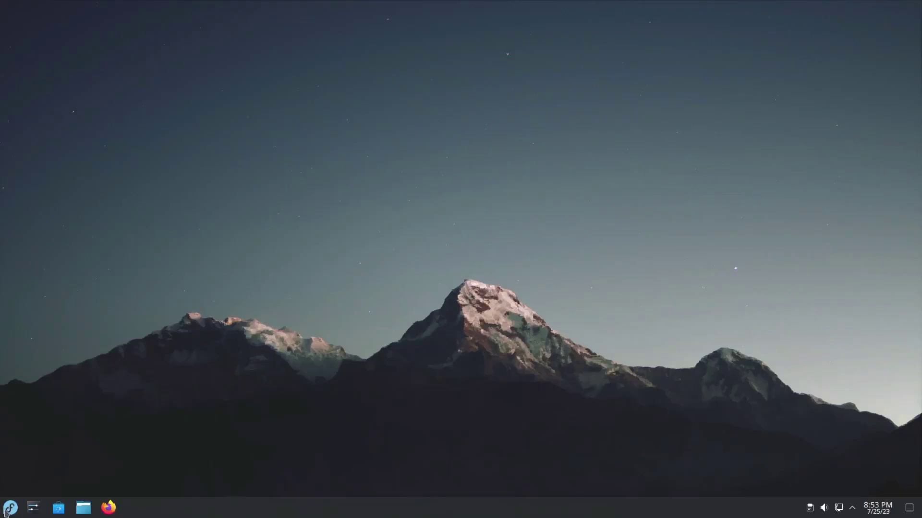
Step: Search 'term' to open Konsole, showing kernel 6.4.4-200.fc38 in uname -a
left_click(5, 512)
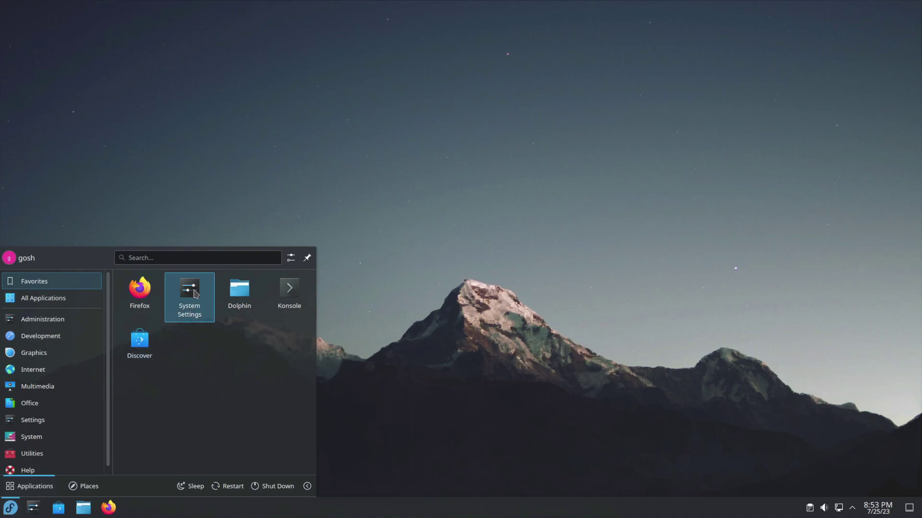
mouse_move(89, 342)
type("term")
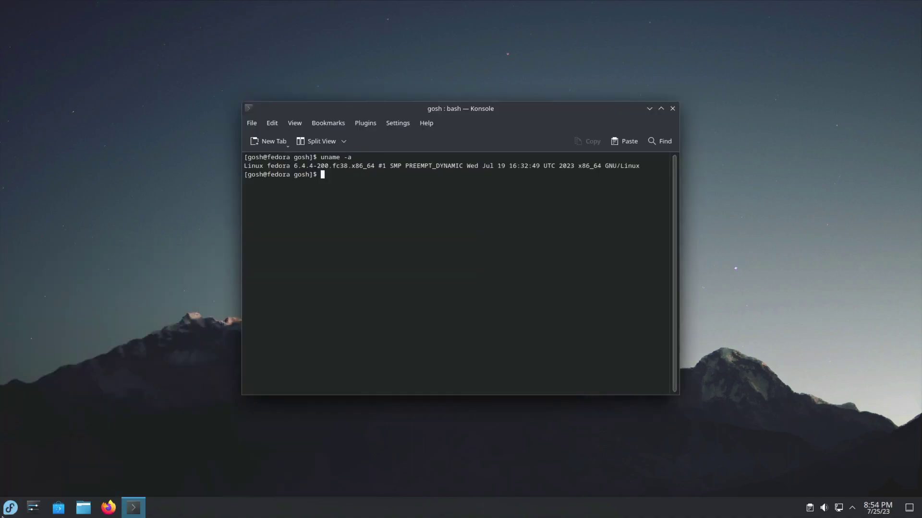
Step: Launch Discover from the launcher's System category
left_click(10, 508)
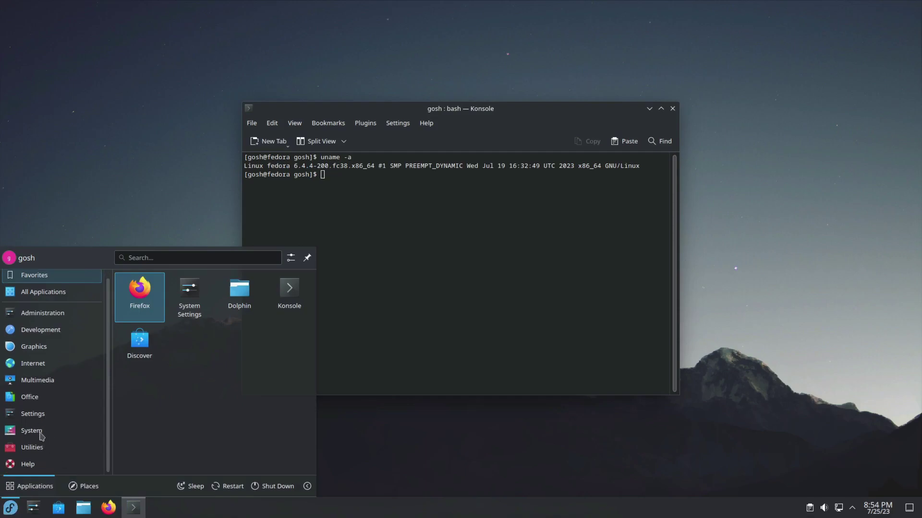
mouse_move(42, 434)
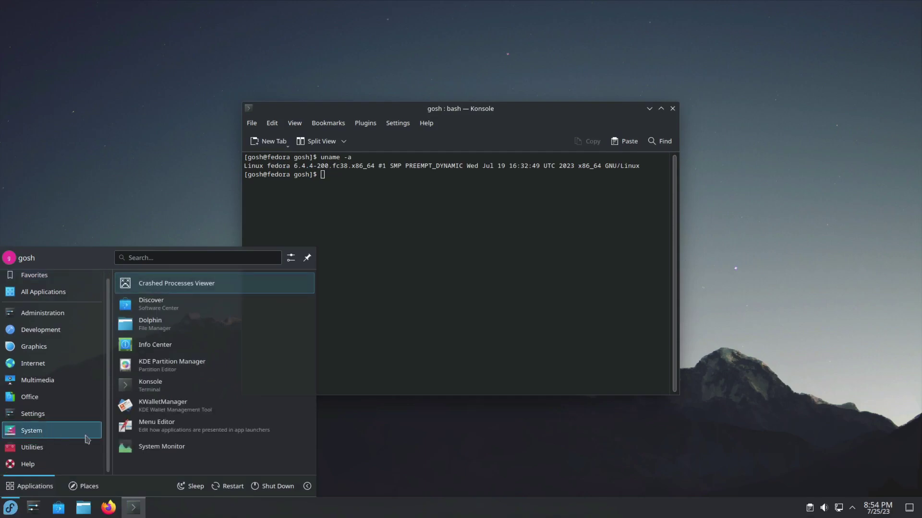
left_click(159, 304)
key("super")
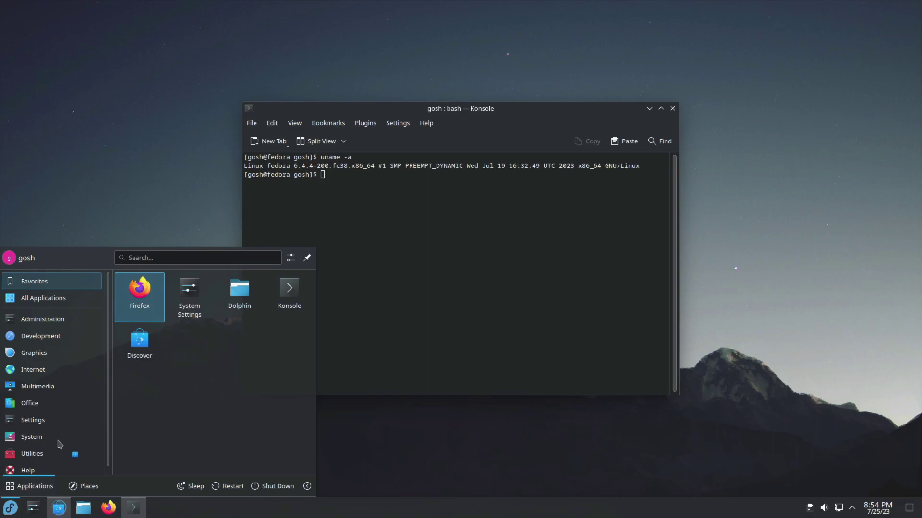
mouse_move(55, 421)
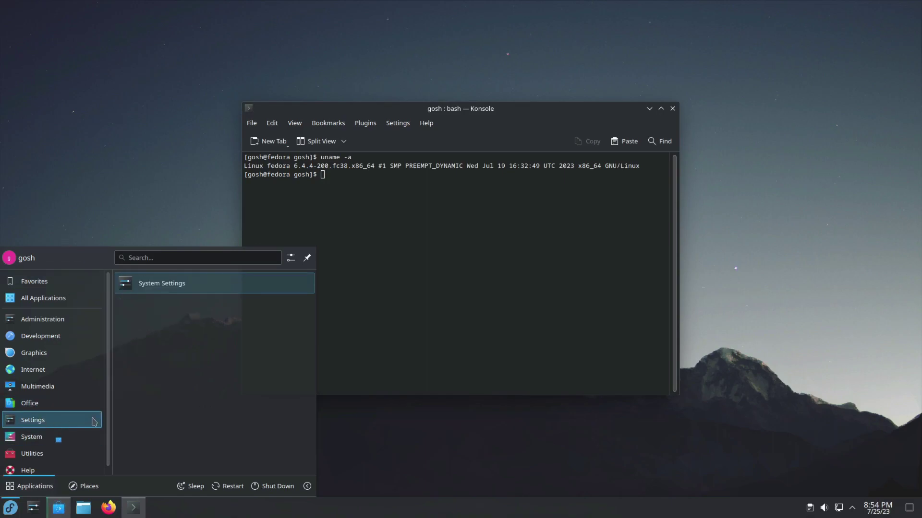
scroll(44, 465, "down", 1)
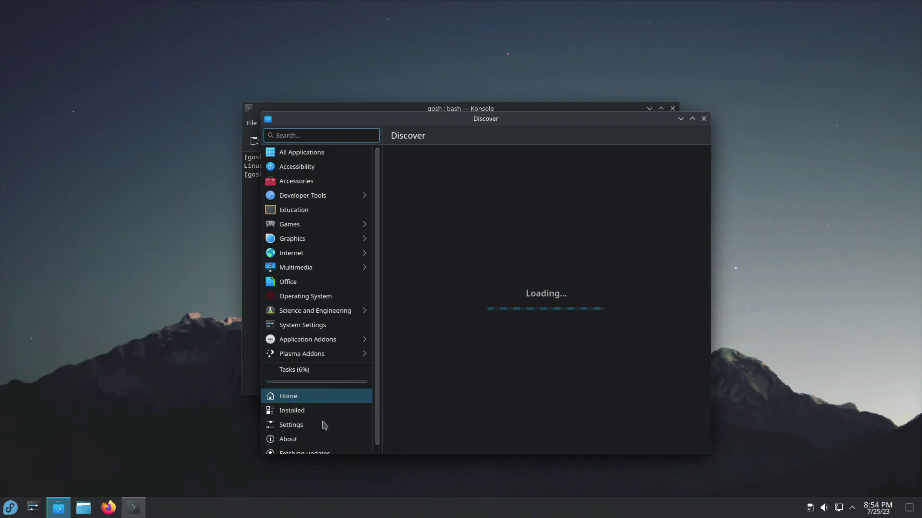
Step: Confirm in Discover that the system is up to date, then return Home
left_click(295, 434)
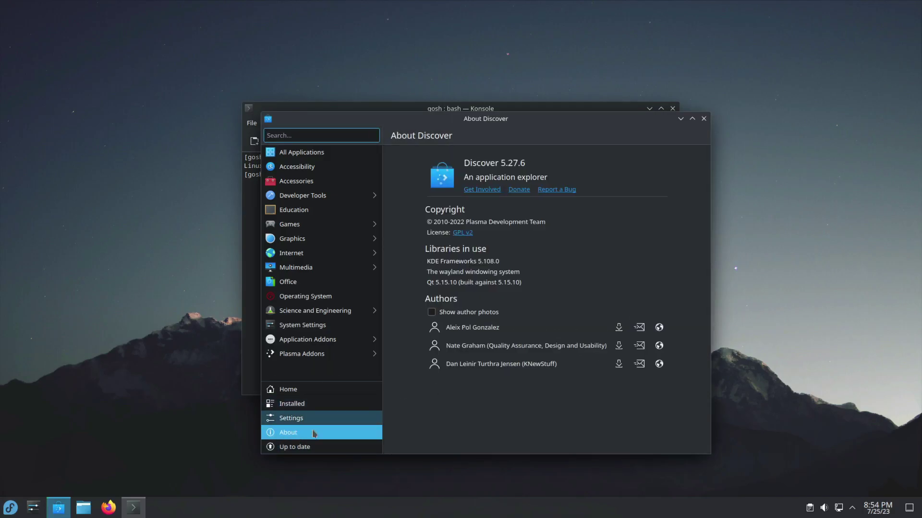
left_click(305, 446)
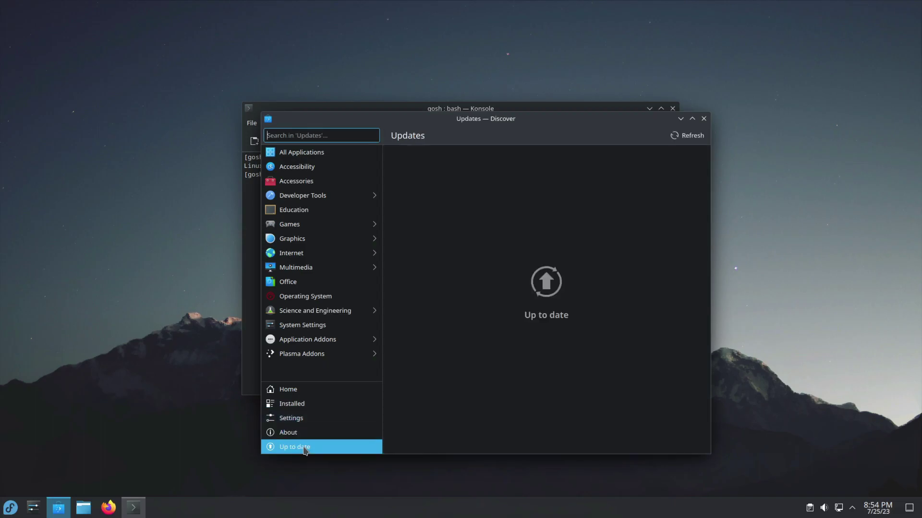
left_click(312, 392)
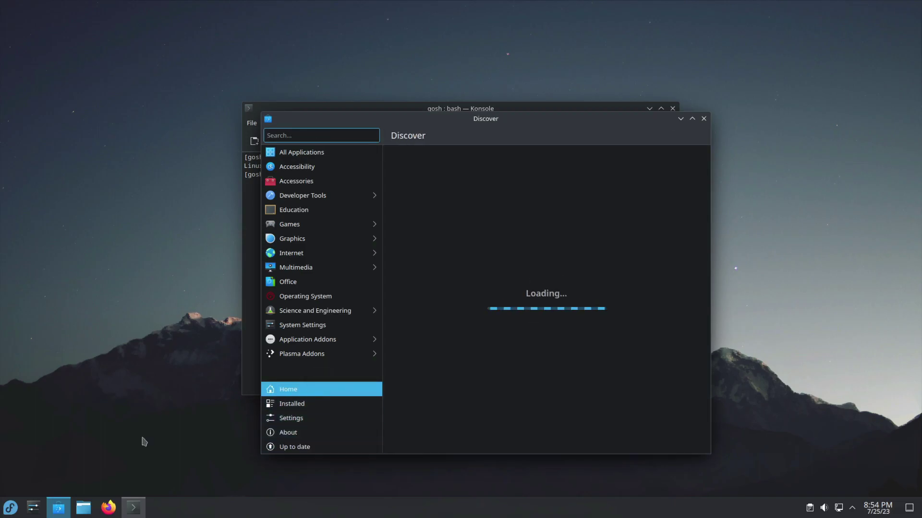
Step: Close Dolphin, Discover and Konsole, leaving only the empty Plasma desktop
left_click(83, 509)
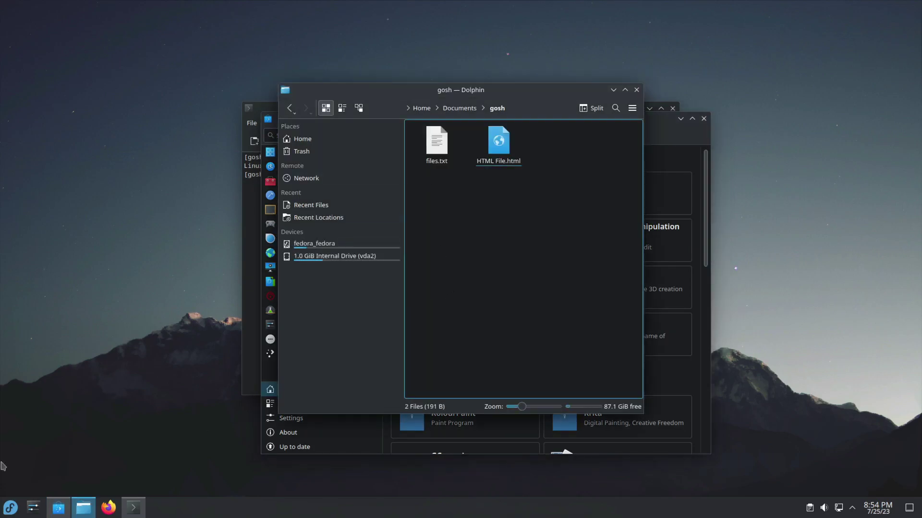
left_click(11, 508)
mouse_move(41, 374)
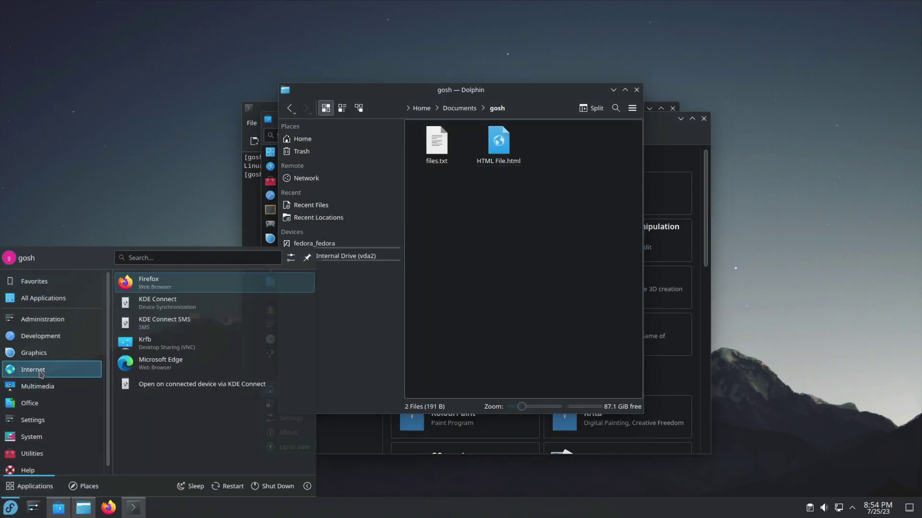
left_click(637, 91)
left_click(704, 118)
left_click(600, 200)
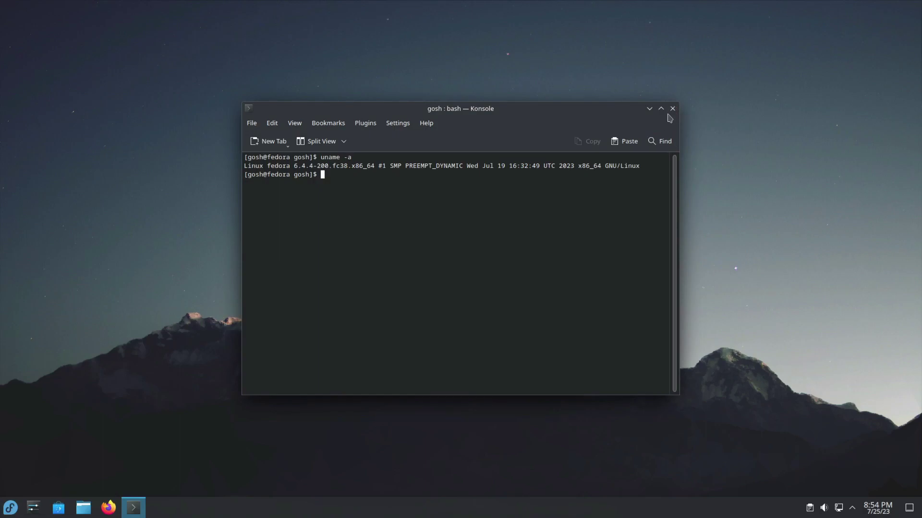
left_click(673, 107)
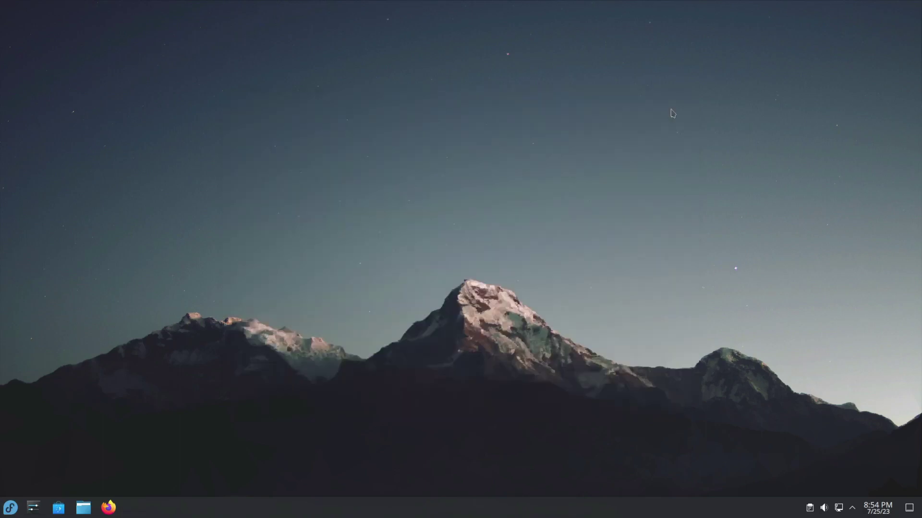